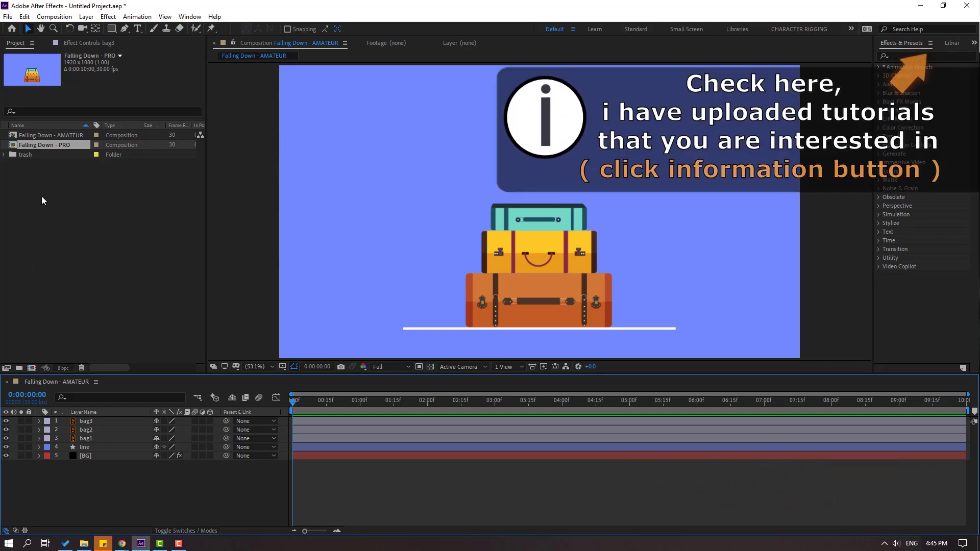
# - Open Falling Down - PRO at Fit magnification, then return to the Falling Down - AMATEUR timeline
pyautogui.click(42, 196)
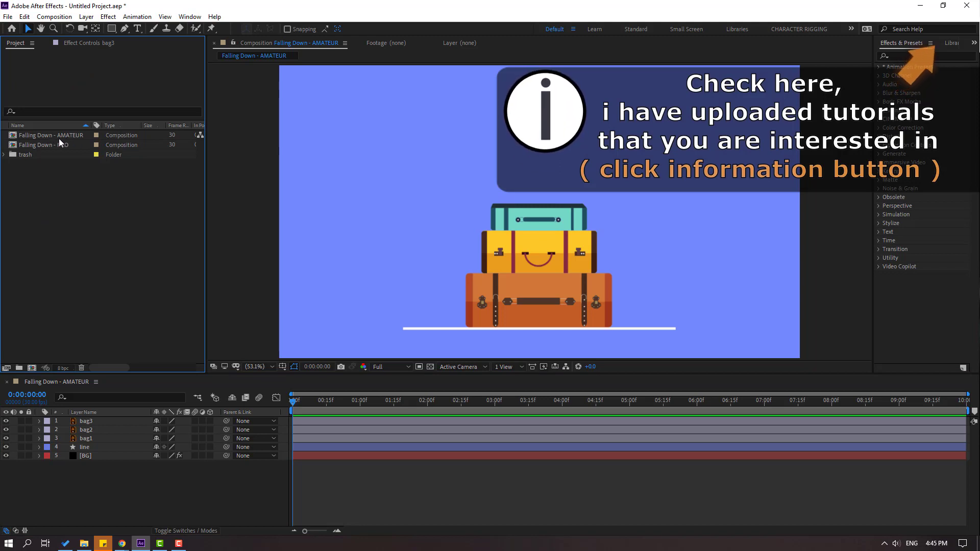
pyautogui.click(59, 139)
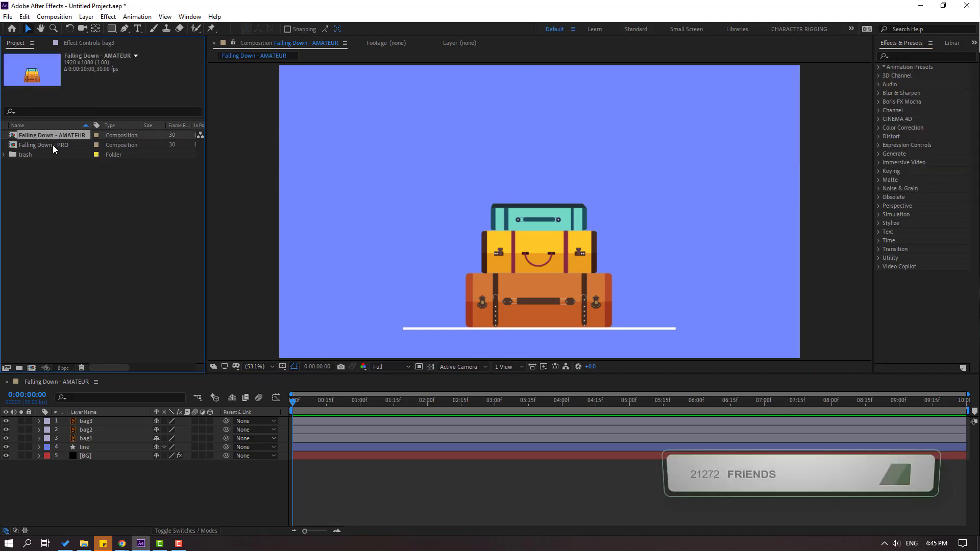
pyautogui.doubleClick(66, 145)
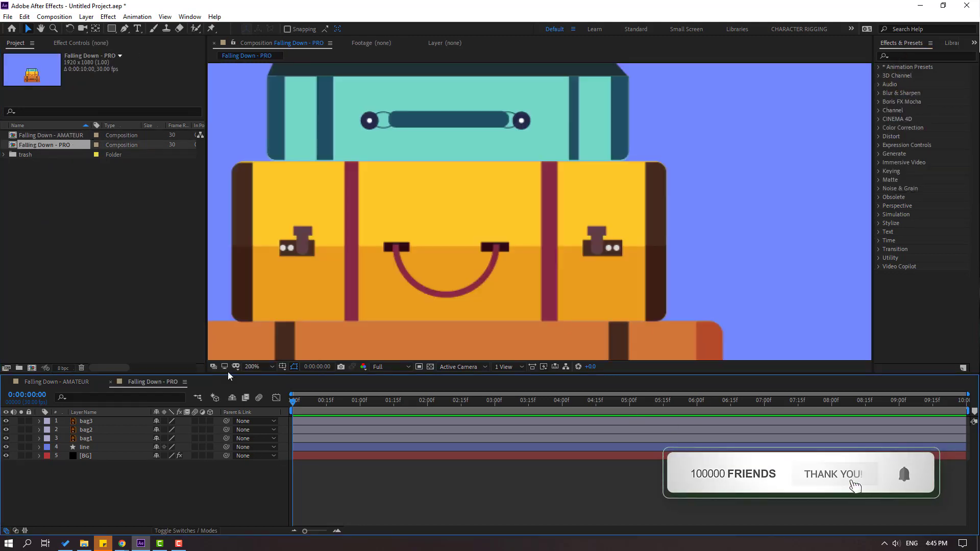
pyautogui.click(253, 366)
pyautogui.click(270, 185)
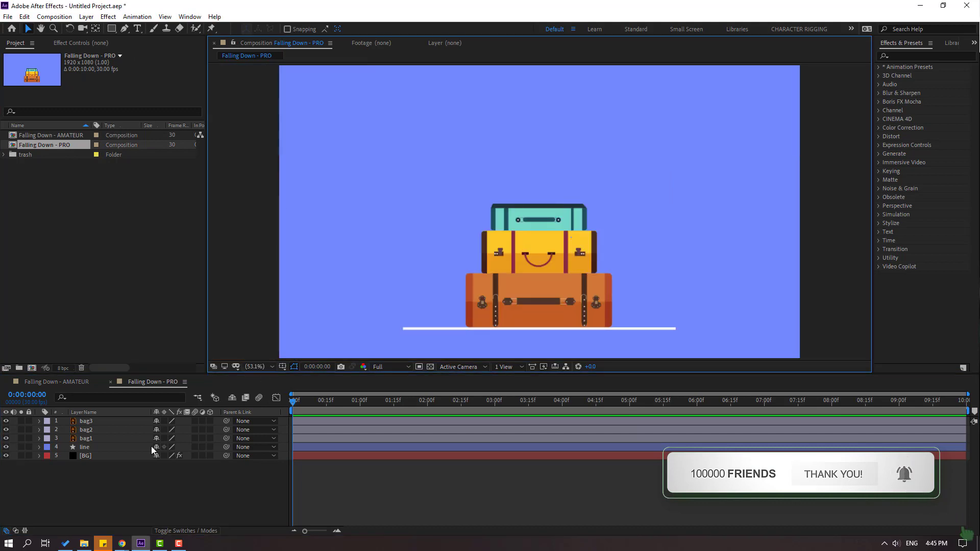
pyautogui.click(66, 381)
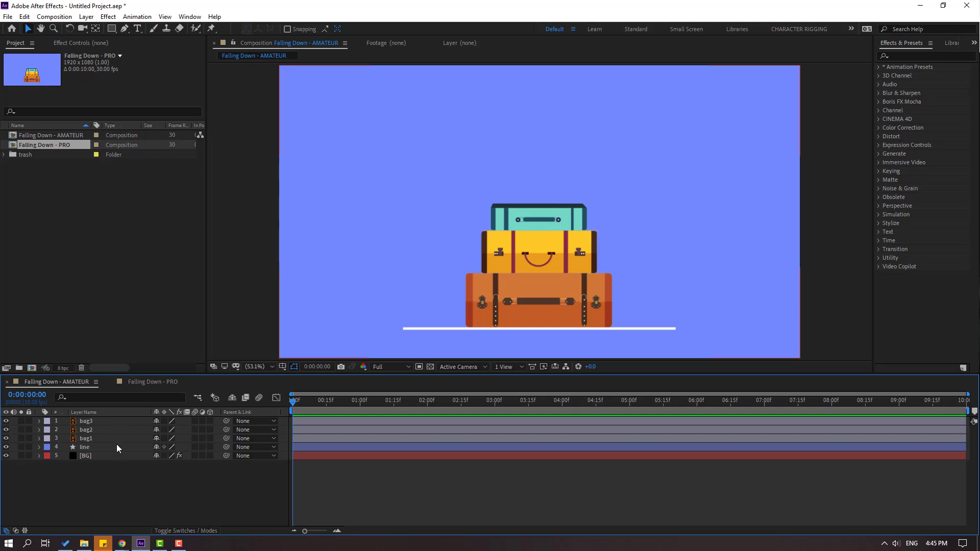
# - Keyframe bag1 Position from 957.6,276.7 at frame 0 to 957.6,864.7 on the line at frame 12
pyautogui.click(88, 439)
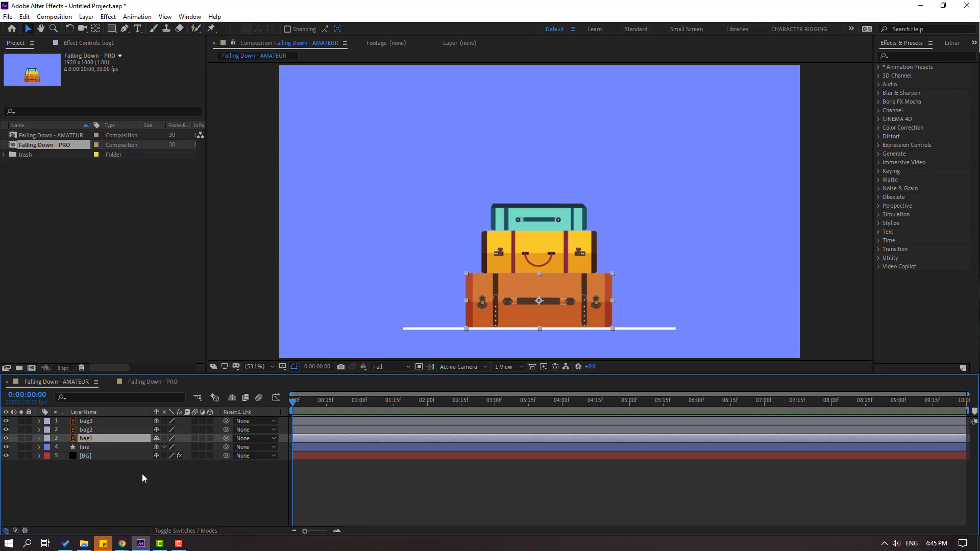
pyautogui.press('p')
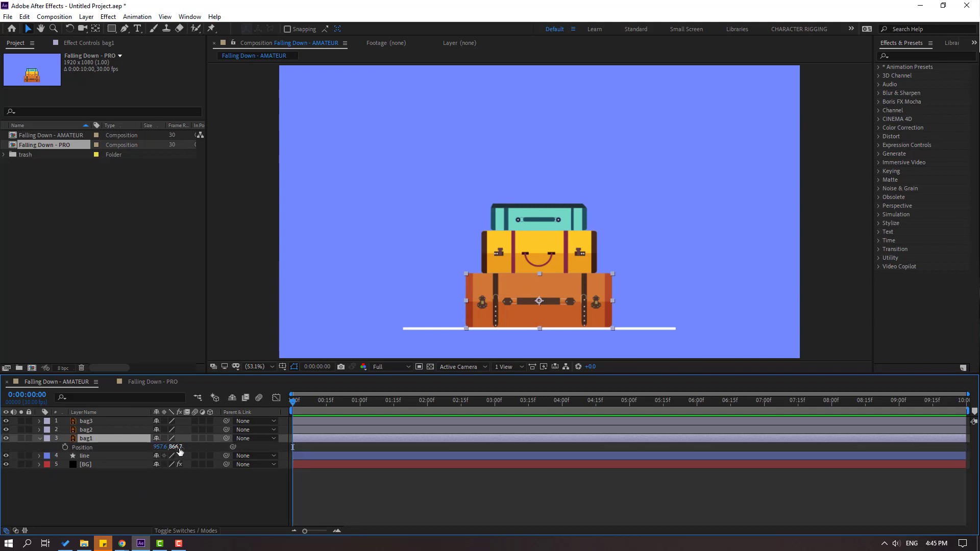
pyautogui.moveTo(179, 451); pyautogui.dragTo(100, 469)
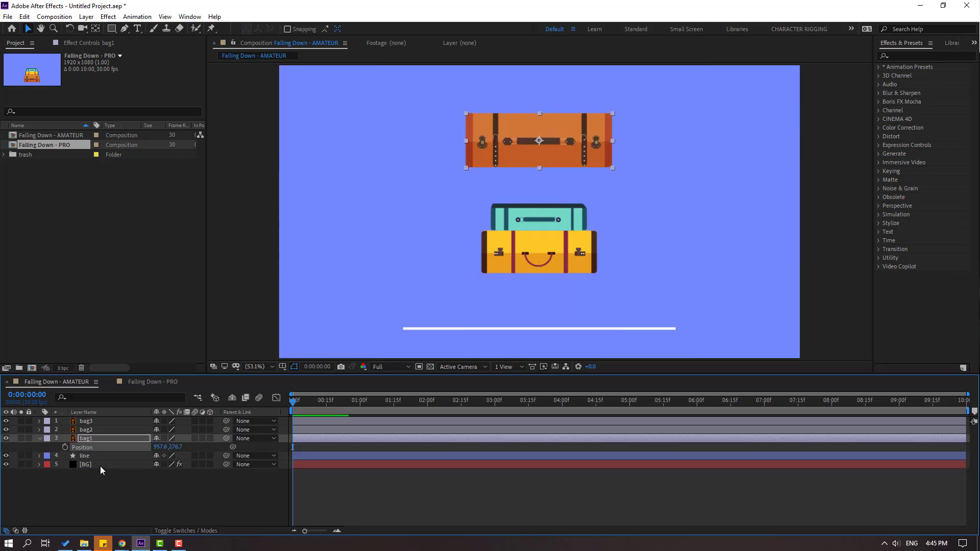
pyautogui.moveTo(299, 403); pyautogui.dragTo(320, 403)
pyautogui.click(171, 474)
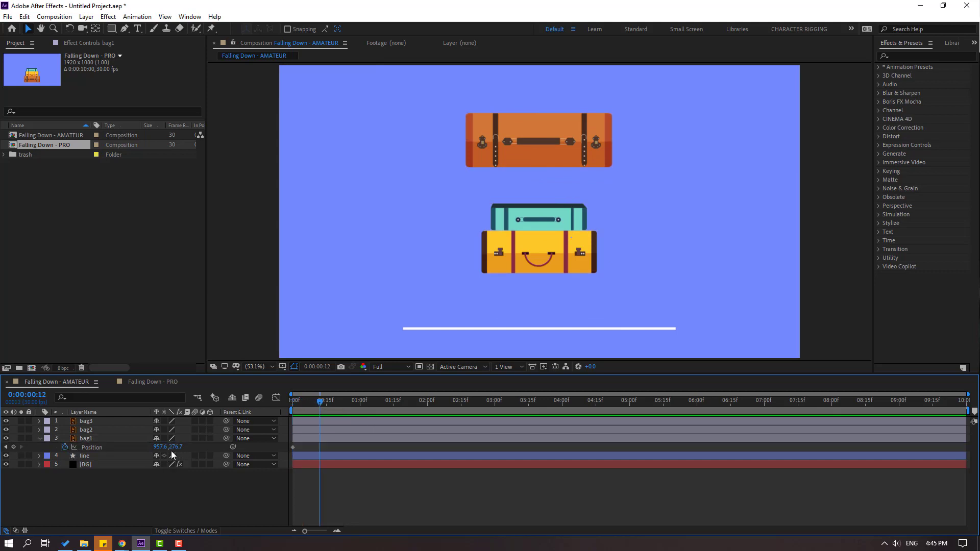
pyautogui.moveTo(172, 447); pyautogui.dragTo(480, 442)
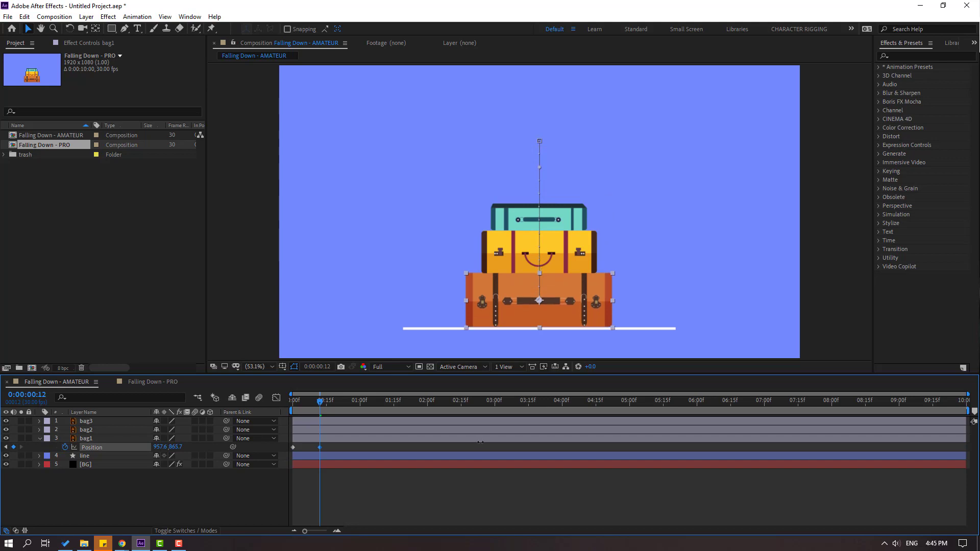
# - Preview and scrub bag1's drop to check its timing
pyautogui.click(298, 408)
pyautogui.press('space')
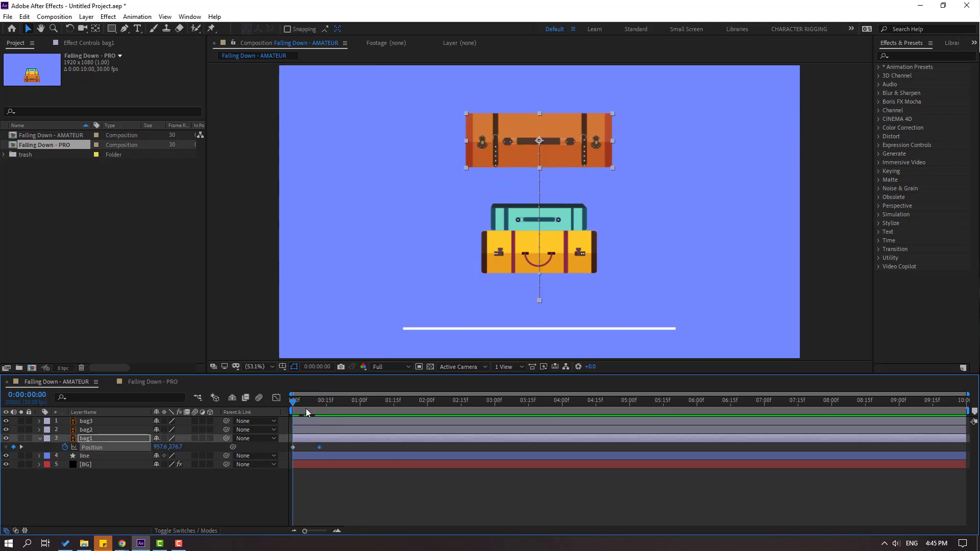
pyautogui.moveTo(314, 411)
pyautogui.mouseDown()
pyautogui.moveTo(283, 418)
pyautogui.moveTo(318, 418)
pyautogui.mouseUp()
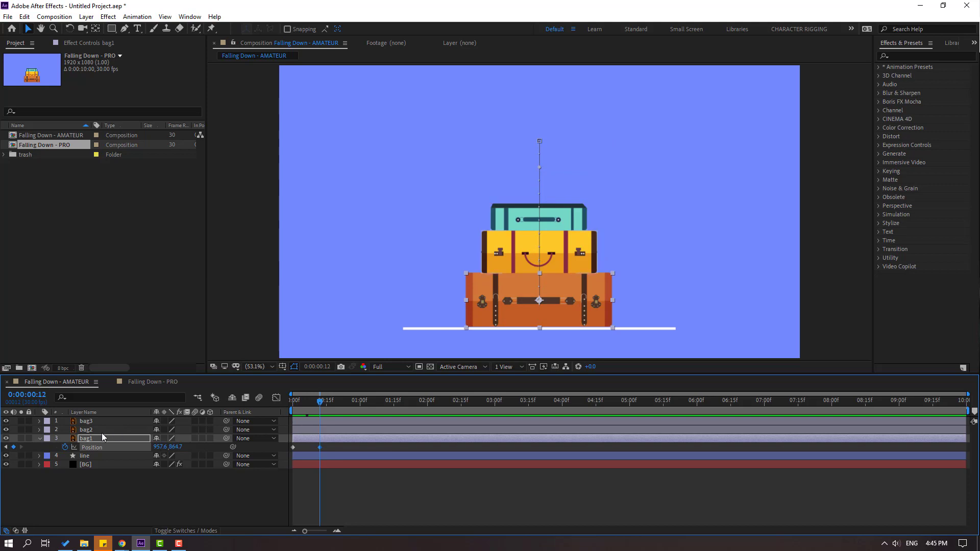
pyautogui.click(102, 433)
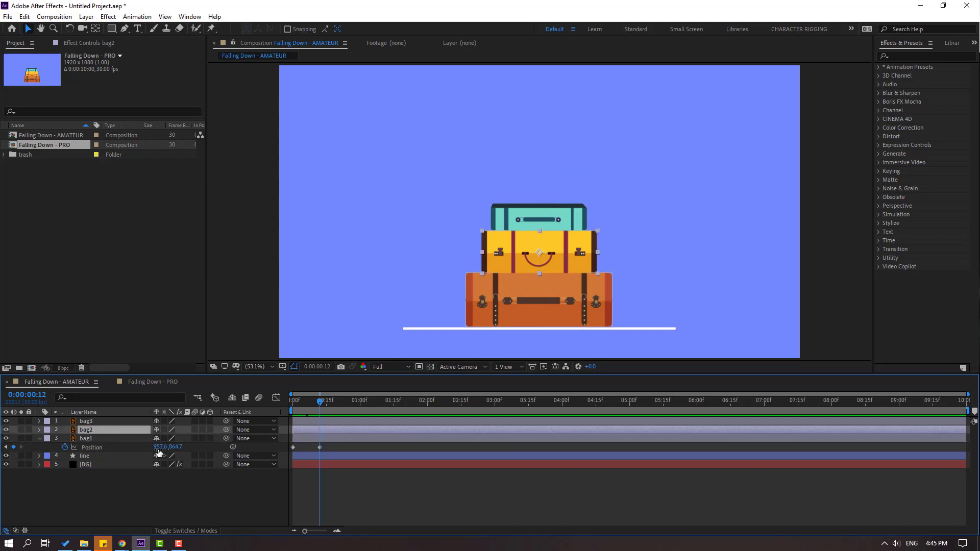
# - Keyframe bag2 Position from 958.4,433.1 at frame 12 down to 958.4,688.1 at frame 25
pyautogui.press('p')
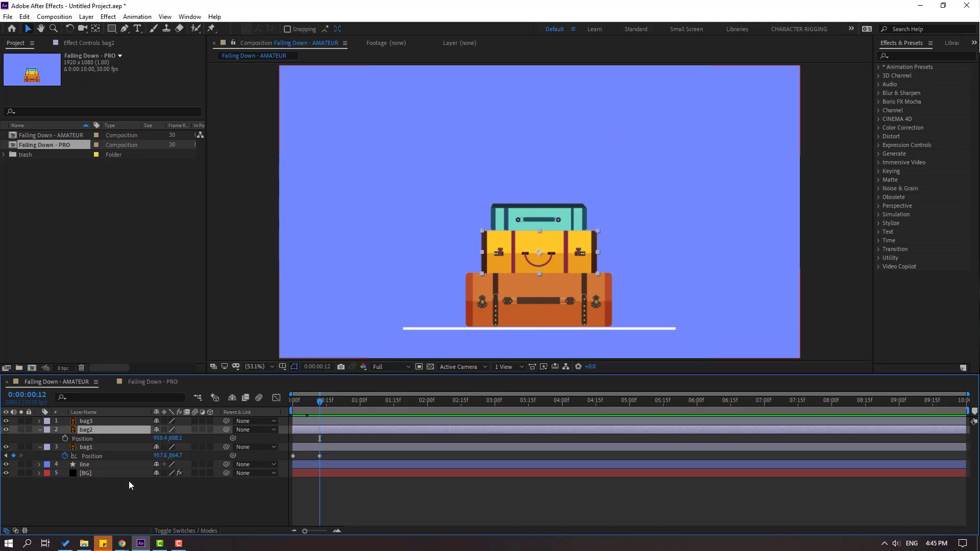
pyautogui.click(64, 440)
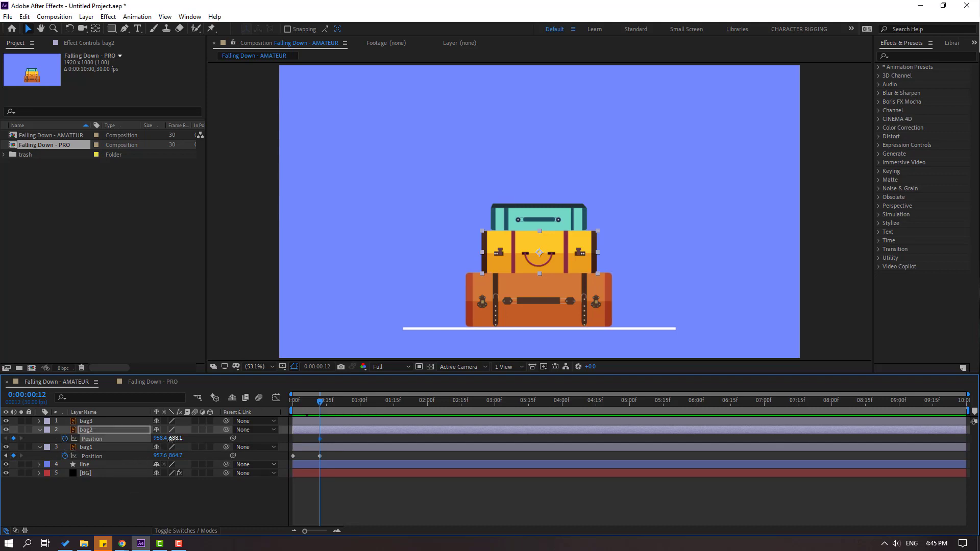
pyautogui.moveTo(170, 437); pyautogui.dragTo(330, 463)
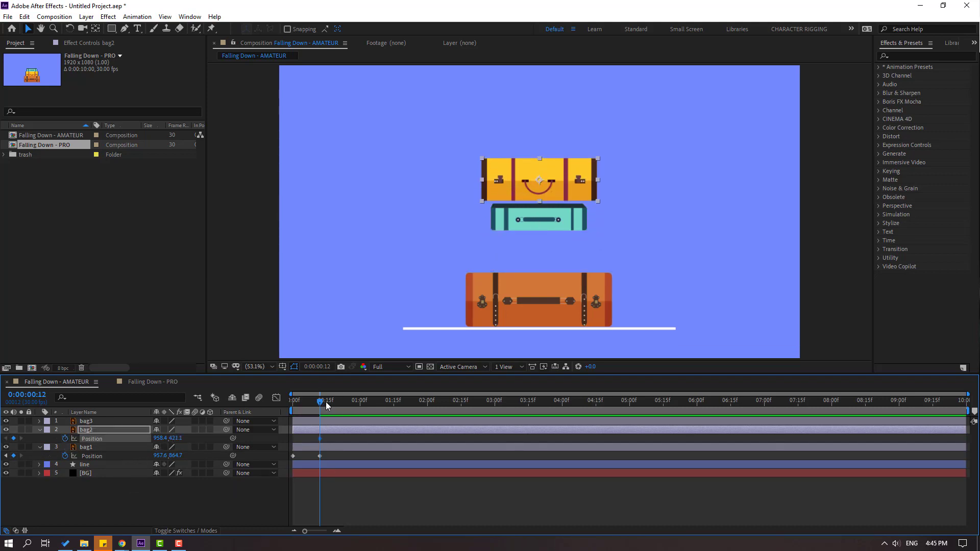
pyautogui.moveTo(327, 405); pyautogui.dragTo(351, 406)
pyautogui.moveTo(178, 440); pyautogui.dragTo(307, 442)
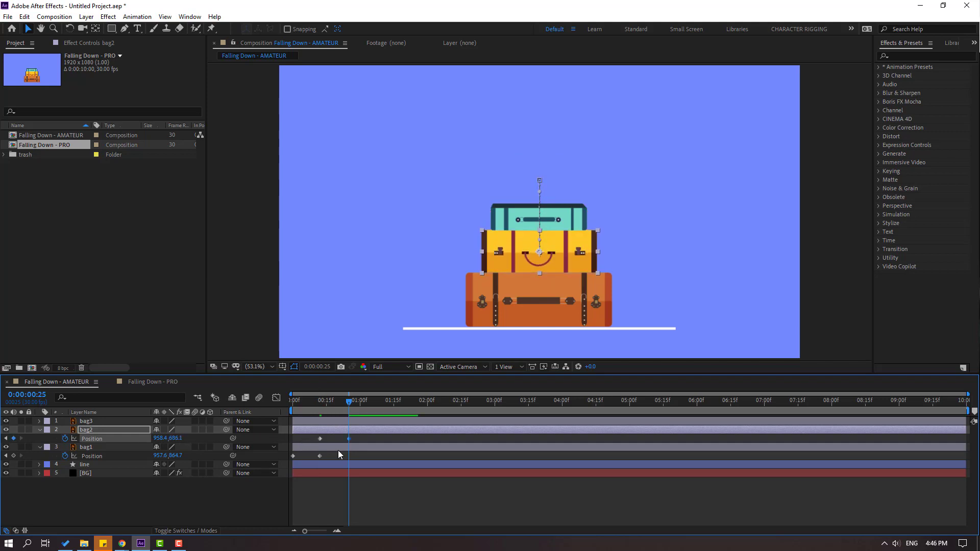
# - Keyframe bag3 Position from 957.3,342.4 at frame 25 onto the yellow suitcase at 957.3,555.4 at 1:12
pyautogui.click(95, 423)
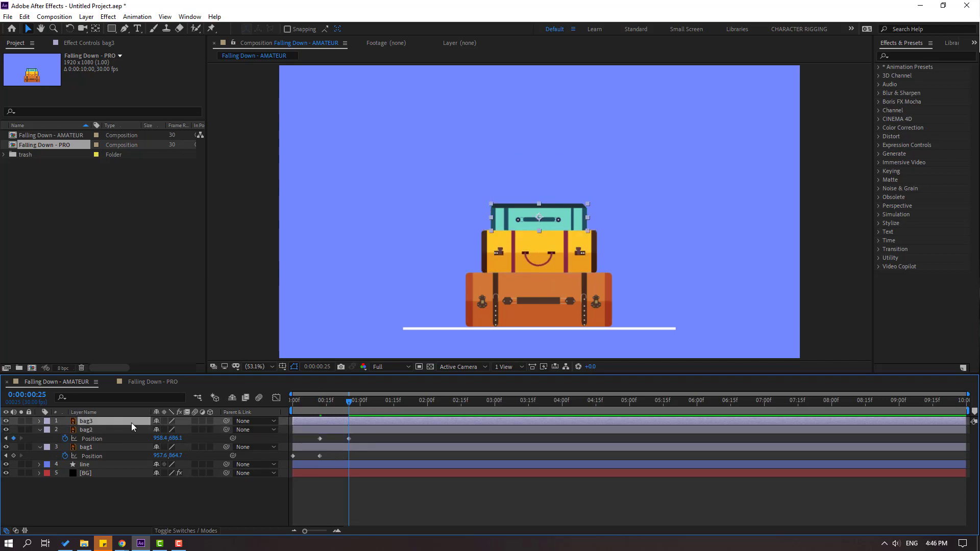
pyautogui.press('p')
pyautogui.click(65, 430)
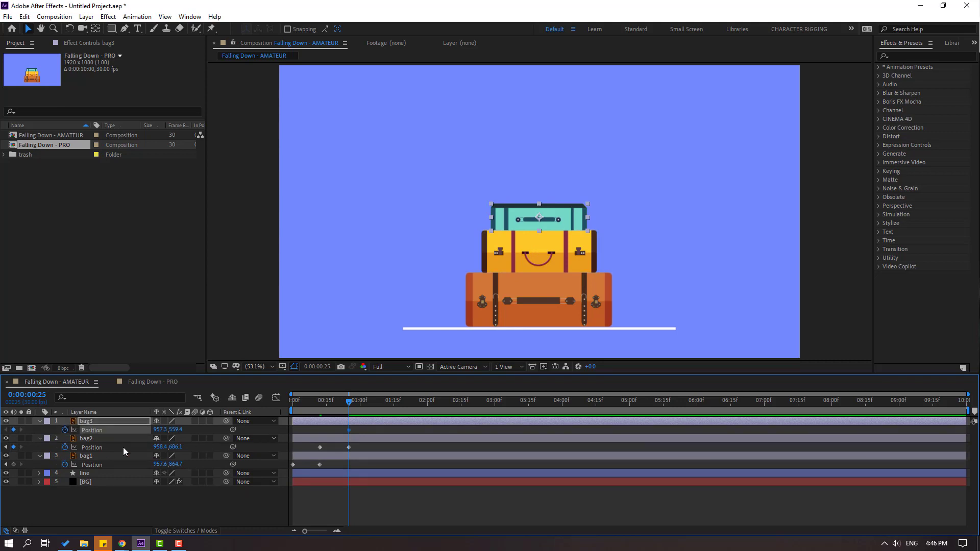
pyautogui.moveTo(176, 429); pyautogui.dragTo(48, 451)
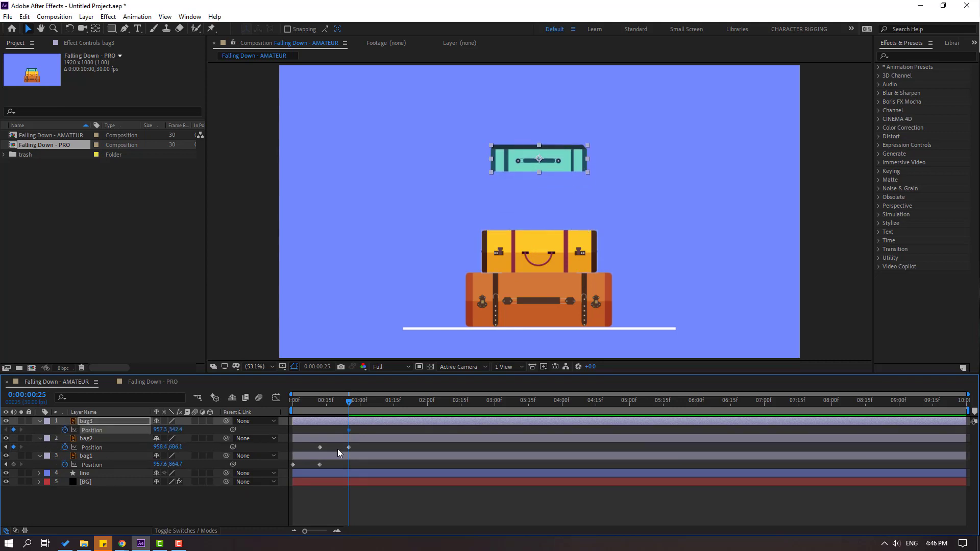
pyautogui.moveTo(382, 403); pyautogui.dragTo(386, 403)
pyautogui.moveTo(180, 426); pyautogui.dragTo(282, 429)
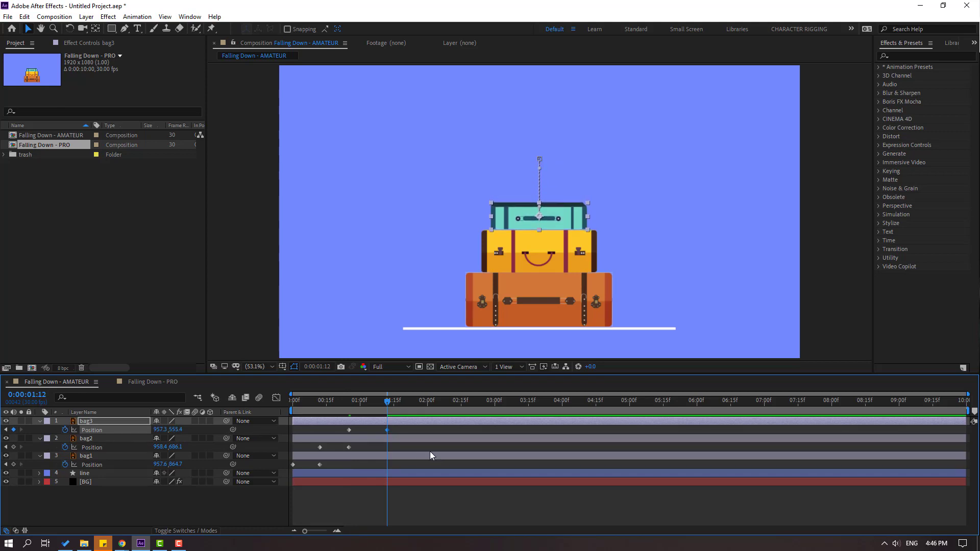
pyautogui.moveTo(408, 427); pyautogui.dragTo(294, 469)
# - Apply Easy Ease to all the suitcases' Position keyframes and preview the result
pyautogui.rightClick(294, 464)
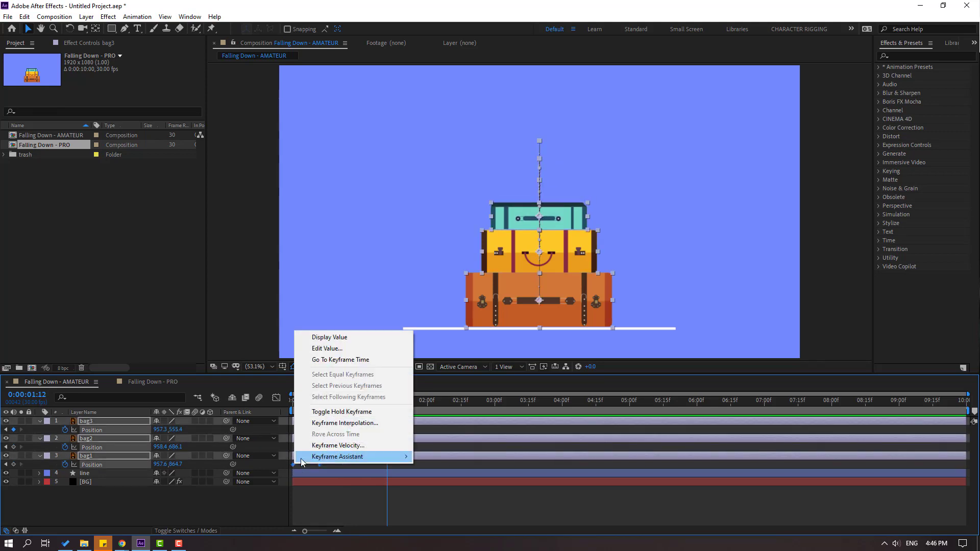
pyautogui.moveTo(357, 457)
pyautogui.click(468, 393)
pyautogui.click(454, 486)
pyautogui.press('space')
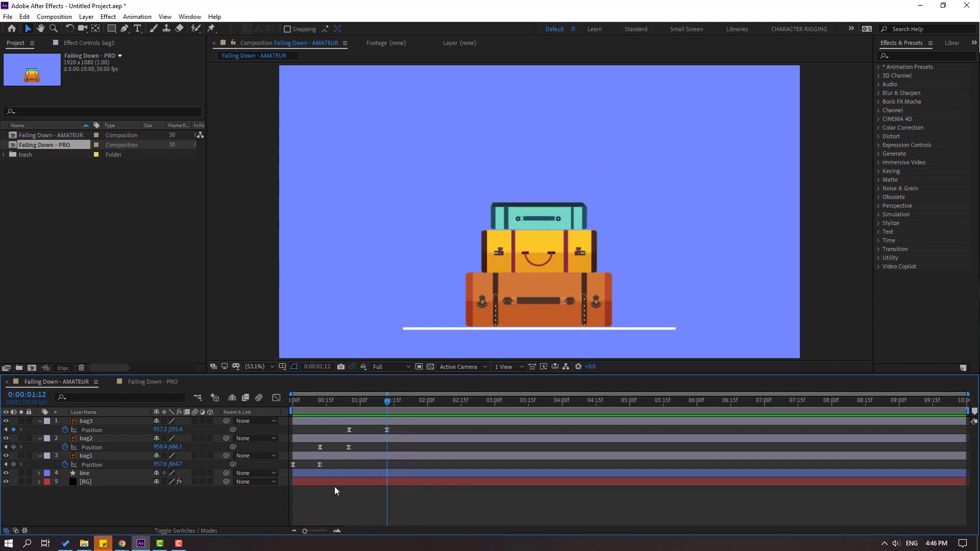
# - Trim the bag2 and bag3 layers to start at frames 12 and 25, then preview
pyautogui.click(320, 439)
pyautogui.moveTo(293, 439); pyautogui.dragTo(349, 425)
pyautogui.click(311, 424)
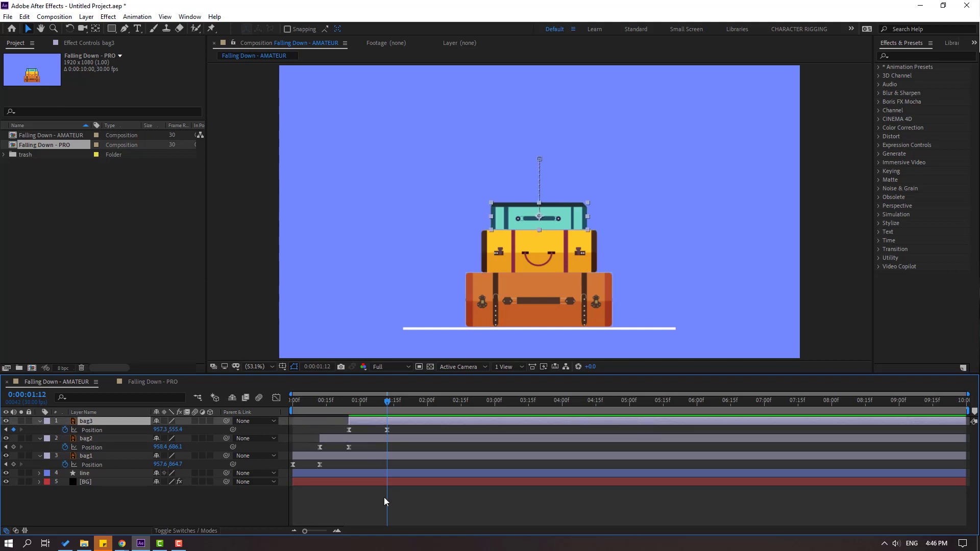
pyautogui.press('space')
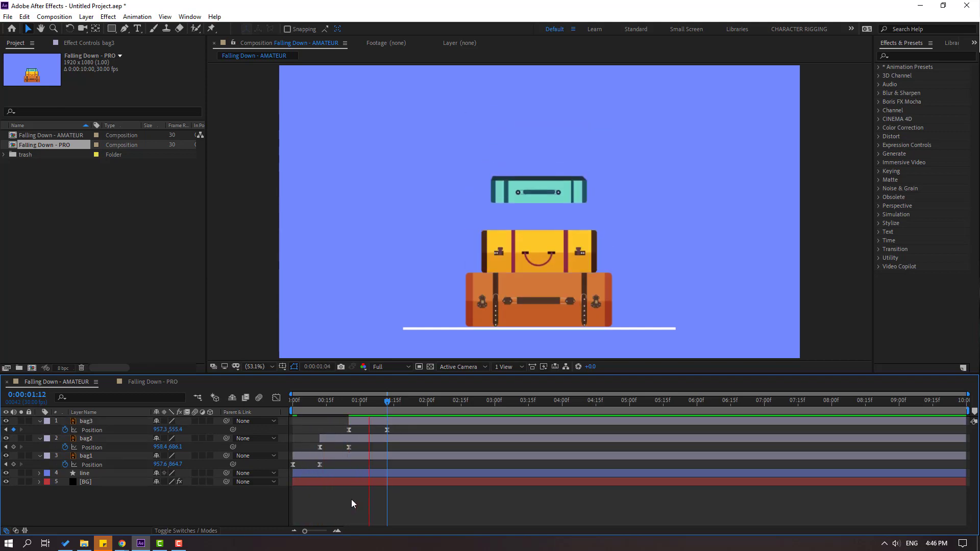
pyautogui.press('space')
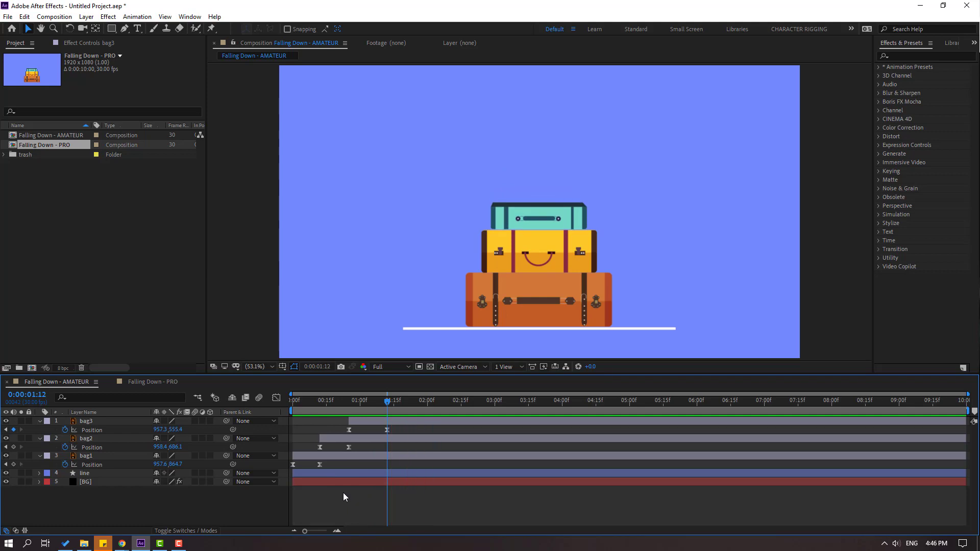
# - In Falling Down - PRO, raise bag1 to 957.6,276.7 and set its first Position keyframe at frame 4
pyautogui.click(143, 383)
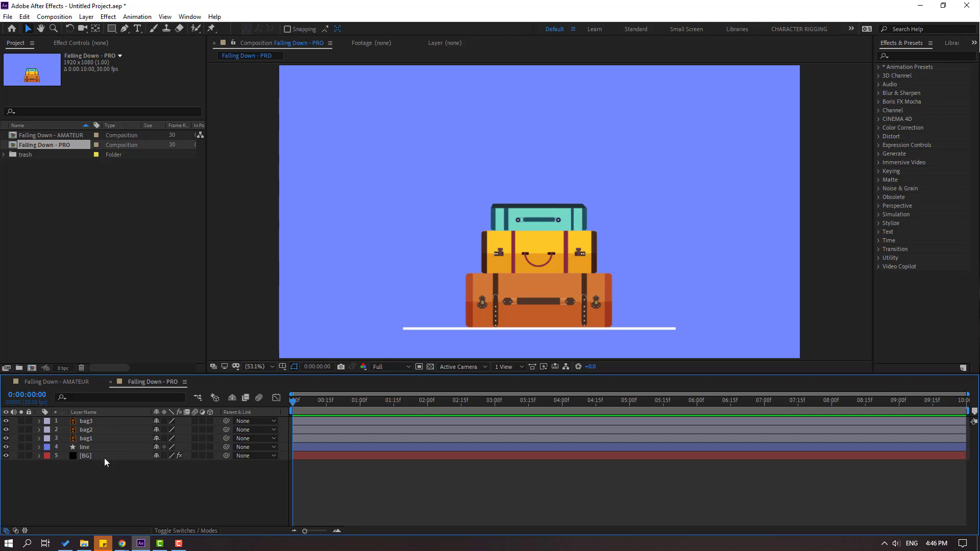
pyautogui.click(90, 441)
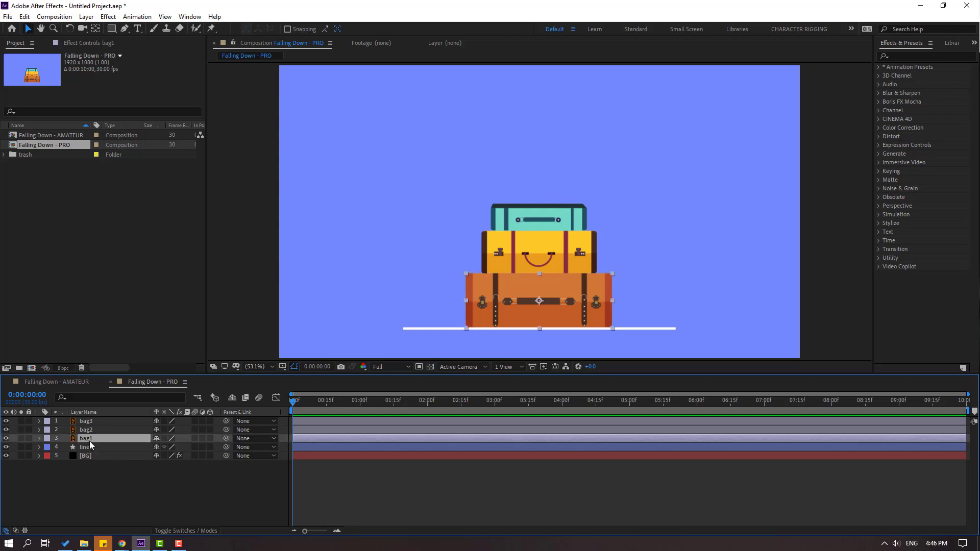
pyautogui.press('p')
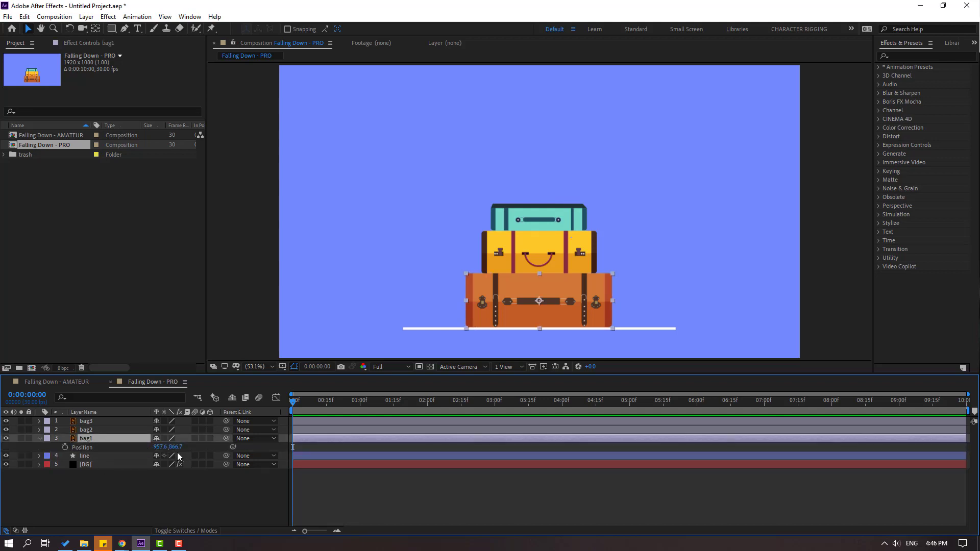
pyautogui.moveTo(176, 447); pyautogui.dragTo(139, 452)
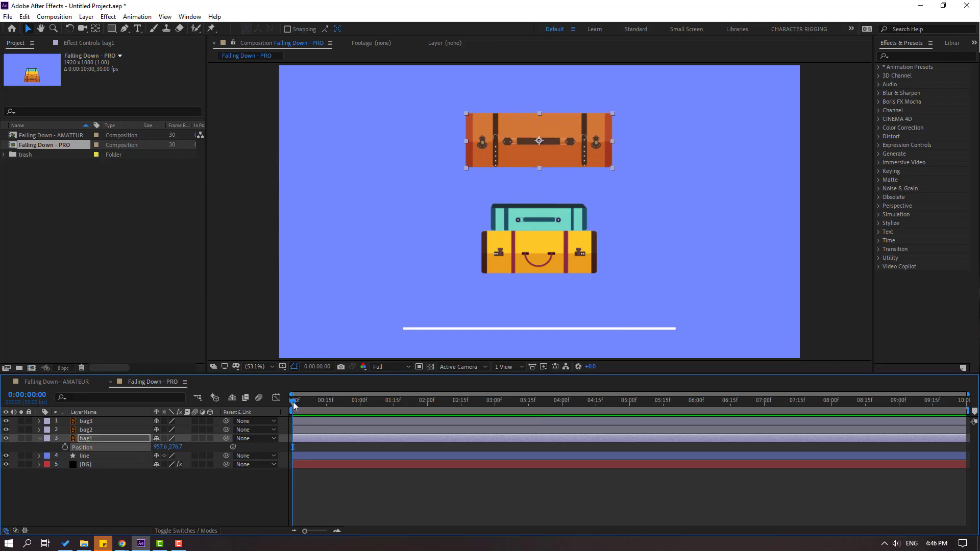
pyautogui.moveTo(293, 405); pyautogui.dragTo(302, 405)
pyautogui.click(64, 447)
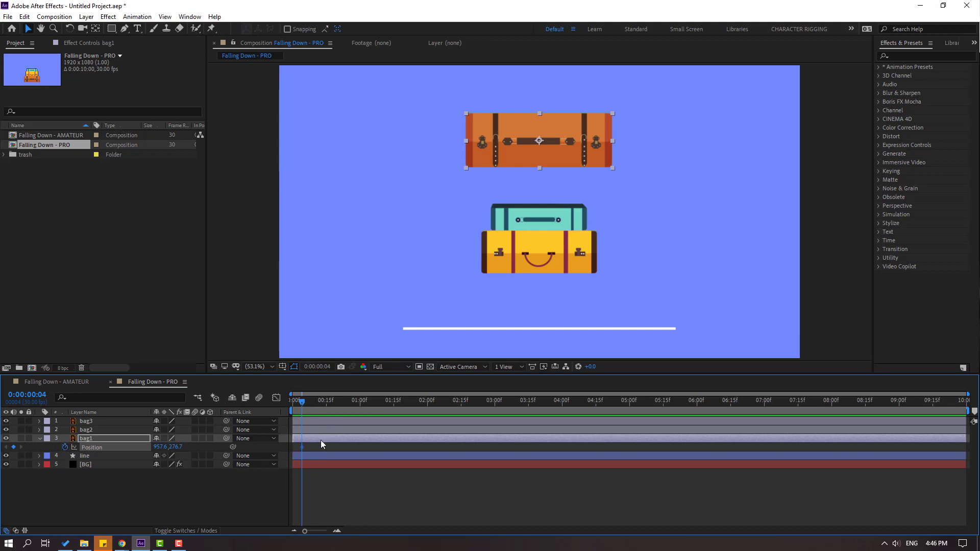
# - Go +10 frames to frame 14 and keyframe bag1 resting on the white line at 957.6,866.7
pyautogui.click(317, 367)
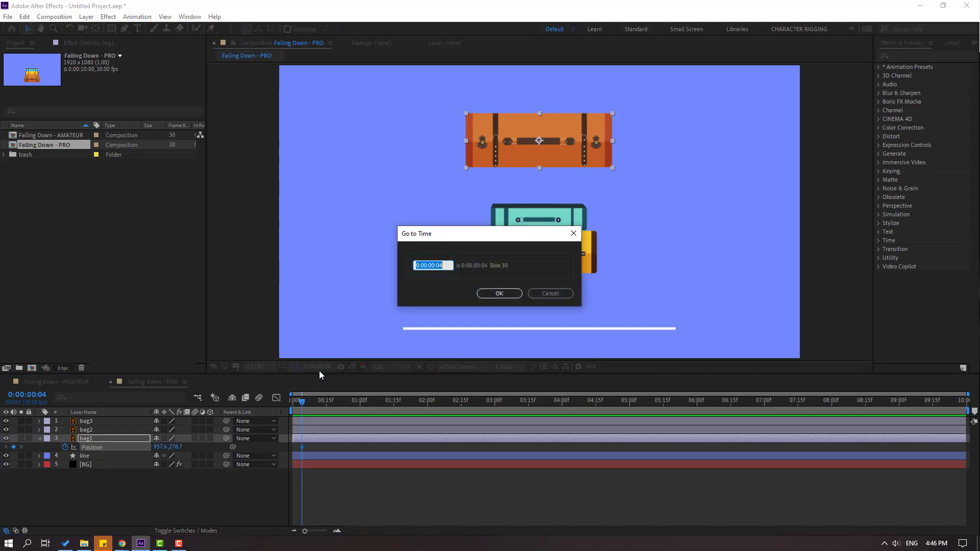
pyautogui.write('+10')
pyautogui.click(499, 293)
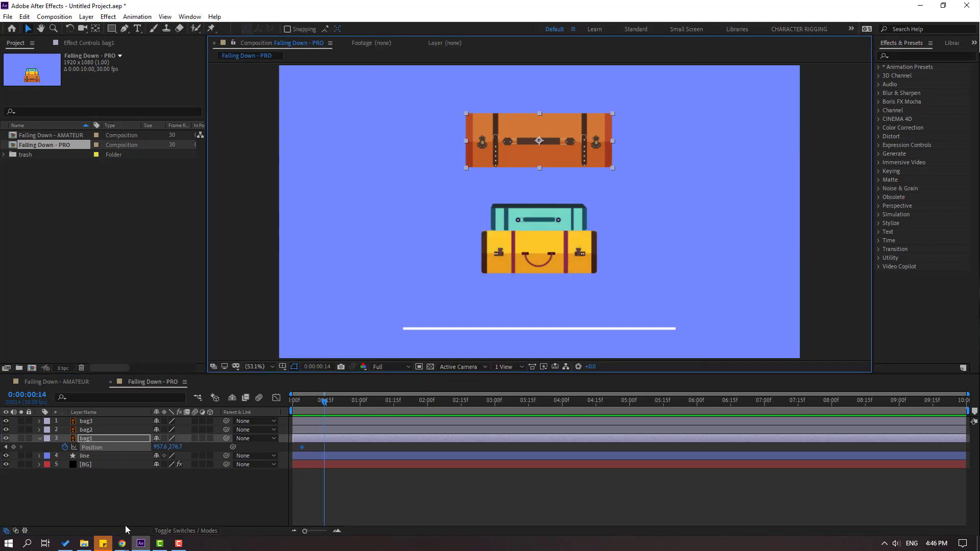
pyautogui.moveTo(175, 447); pyautogui.dragTo(478, 447)
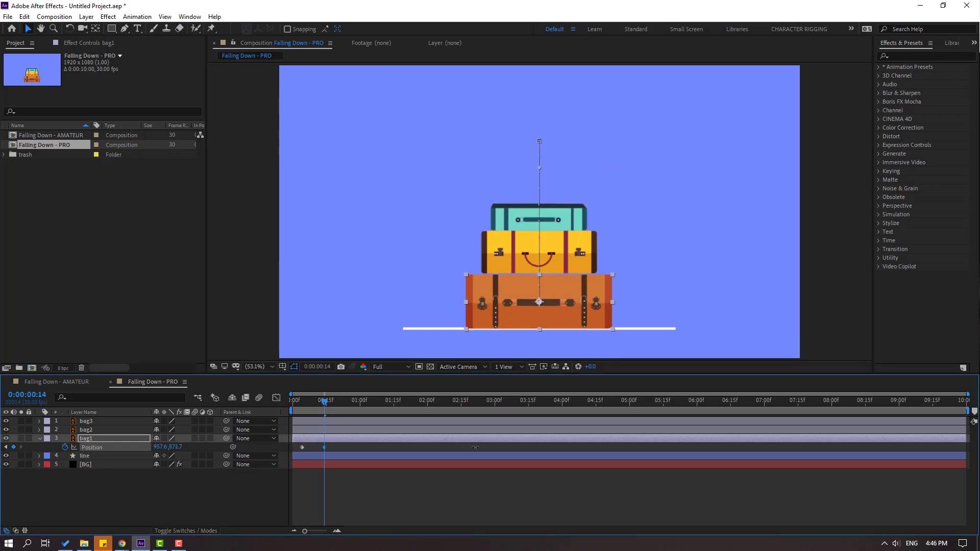
pyautogui.scroll(3, 542, 244)
pyautogui.scroll(2, 542, 244)
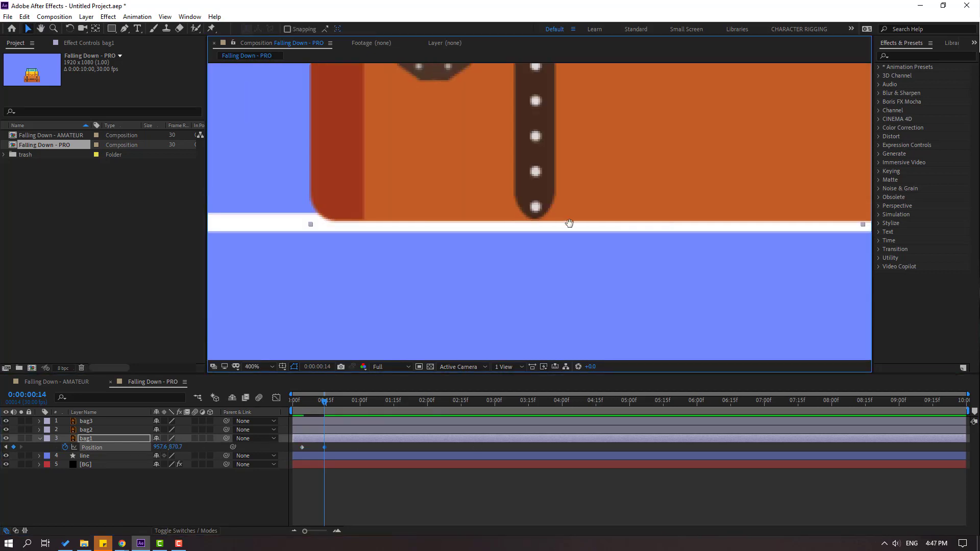
pyautogui.moveTo(174, 447)
pyautogui.mouseDown()
pyautogui.moveTo(155, 447)
pyautogui.moveTo(179, 446)
pyautogui.mouseUp()
# - Keyframe bag1's bounce: Y 859.7 at frame 17, back to 866.7 at frame 20
pyautogui.scroll(-6, 487, 268)
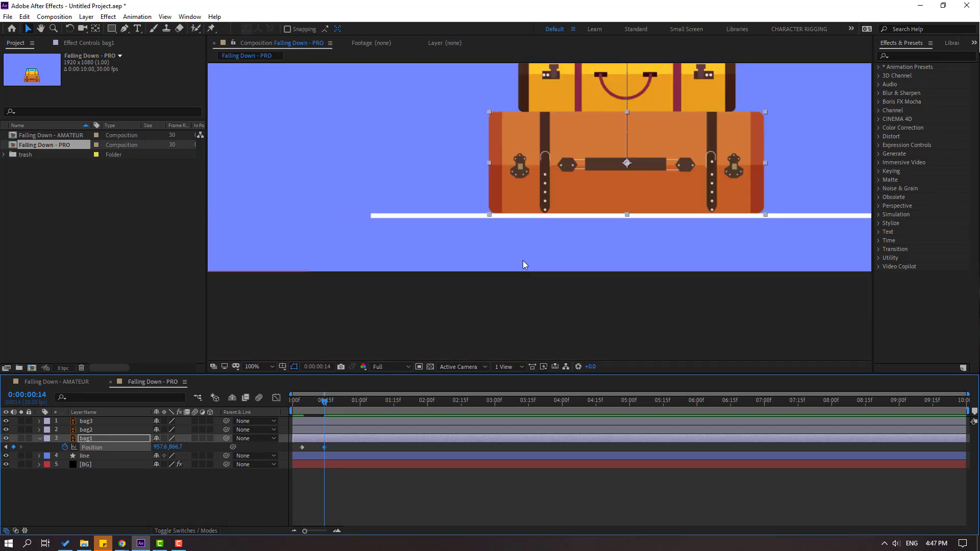
pyautogui.moveTo(662, 226); pyautogui.dragTo(637, 271)
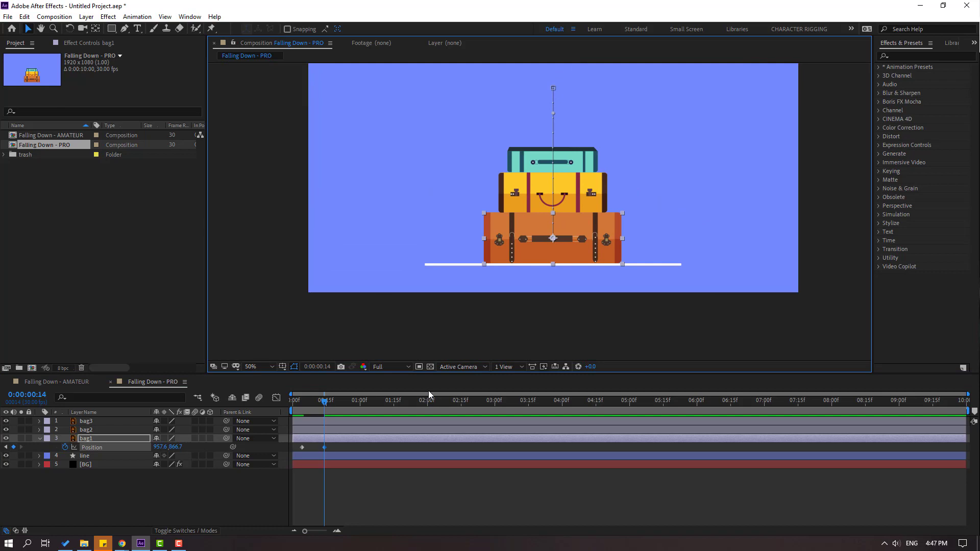
pyautogui.press('pagedown')
pyautogui.press('pagedown')
pyautogui.press('pagedown')
pyautogui.scroll(6, 429, 312)
pyautogui.moveTo(398, 326); pyautogui.dragTo(581, 74)
pyautogui.moveTo(175, 447); pyautogui.dragTo(171, 446)
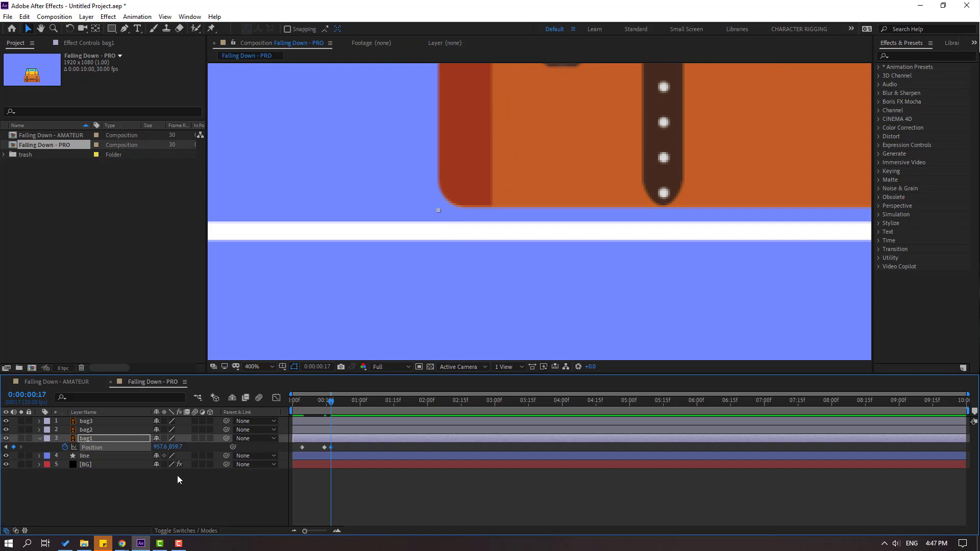
pyautogui.press('pagedown')
pyautogui.press('pagedown')
pyautogui.press('pagedown')
pyautogui.moveTo(325, 449)
pyautogui.hotkey('ctrl', 'v')
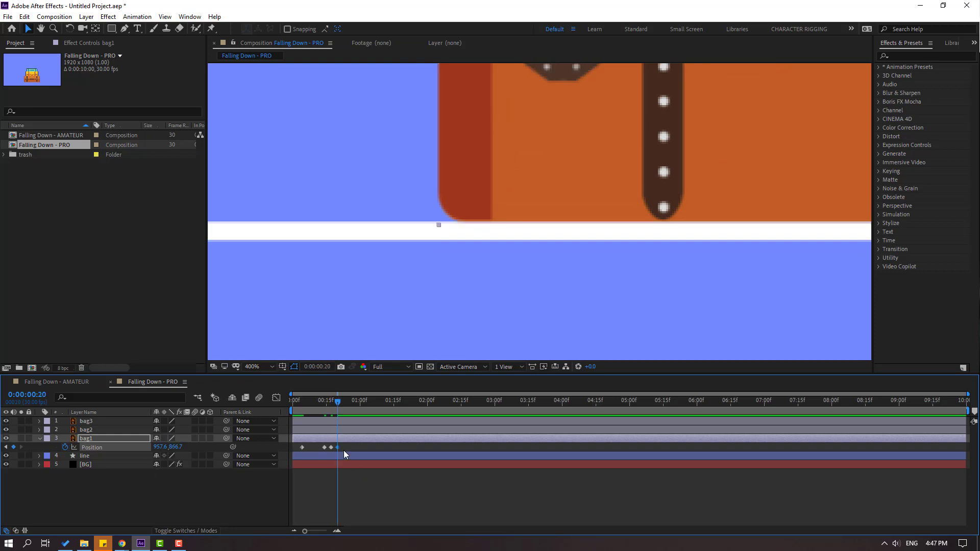
# - Apply Easy Ease to bag1's Position keyframes, fit the comp in the viewer and preview the fall
pyautogui.rightClick(302, 447)
pyautogui.moveTo(408, 440)
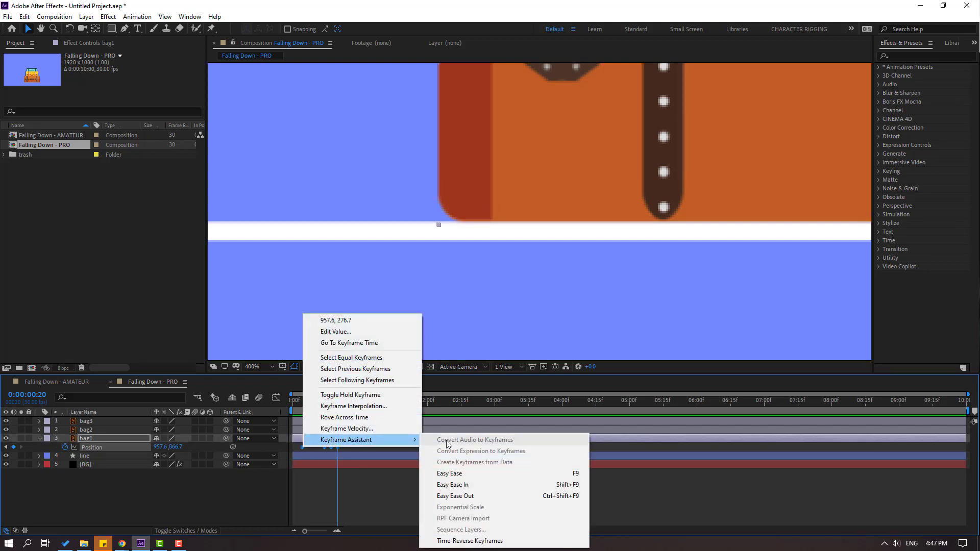
pyautogui.click(449, 473)
pyautogui.press('/')
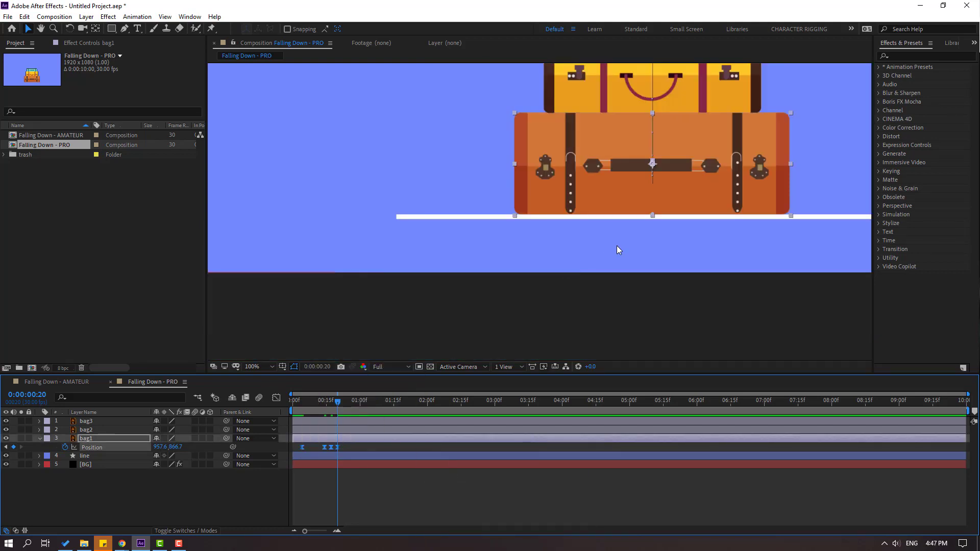
pyautogui.press(',')
pyautogui.press('space')
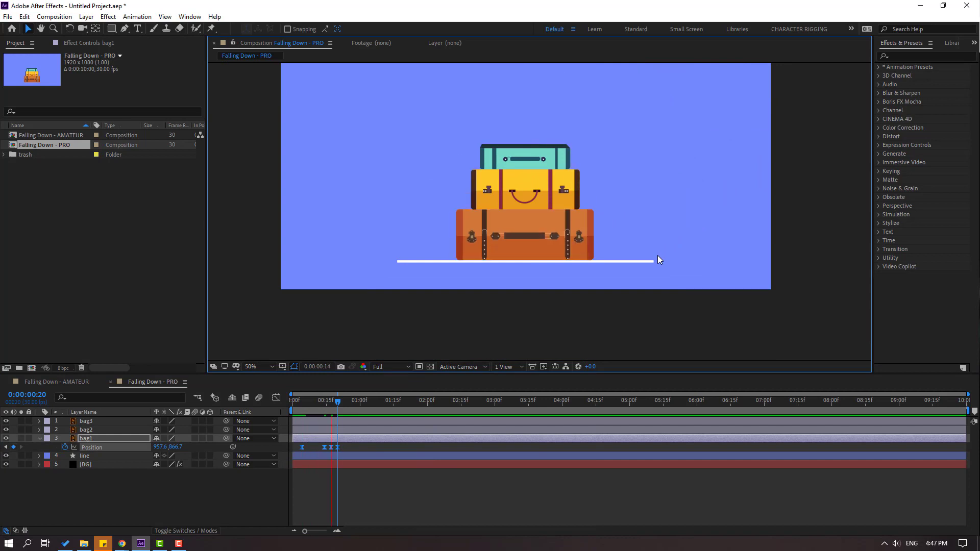
pyautogui.press('space')
# - Solo bag1 and set its Position keyframes to Linear spatial interpolation, keeping Bezier temporal interpolation
pyautogui.click(20, 439)
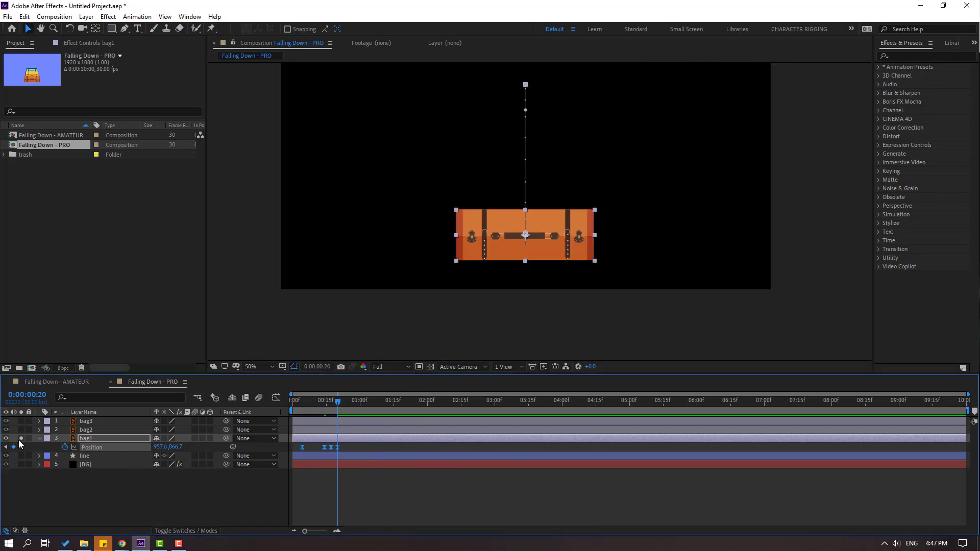
pyautogui.press('space')
pyautogui.press('space')
pyautogui.moveTo(338, 400); pyautogui.dragTo(330, 416)
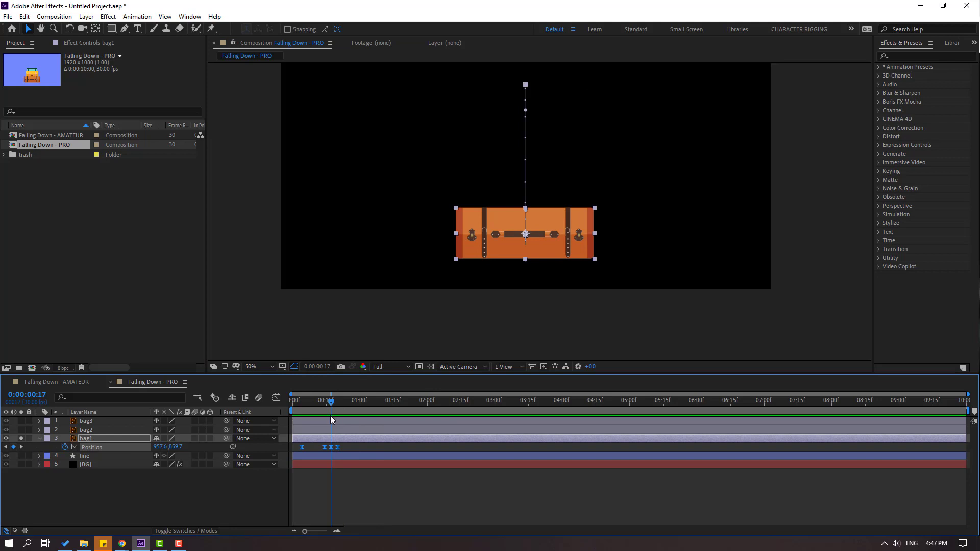
pyautogui.rightClick(302, 447)
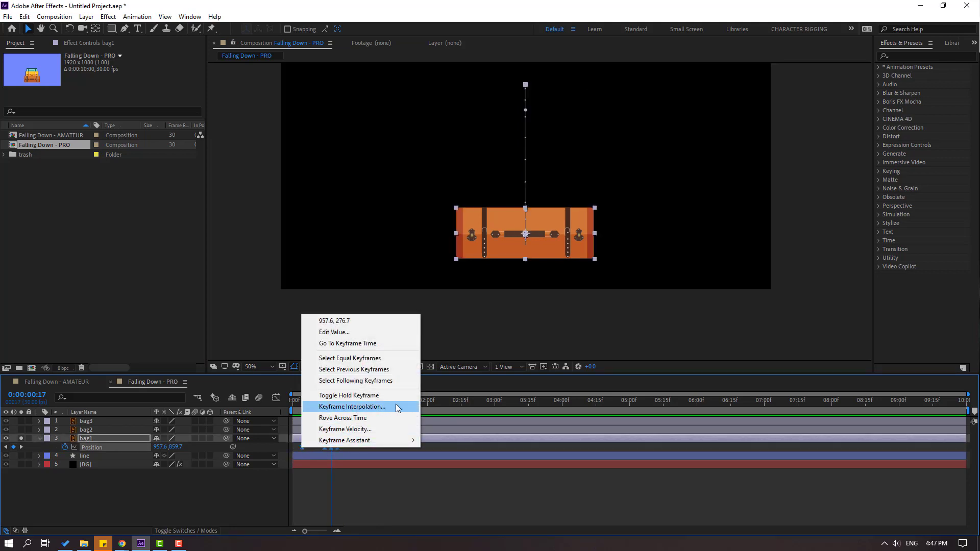
pyautogui.click(382, 406)
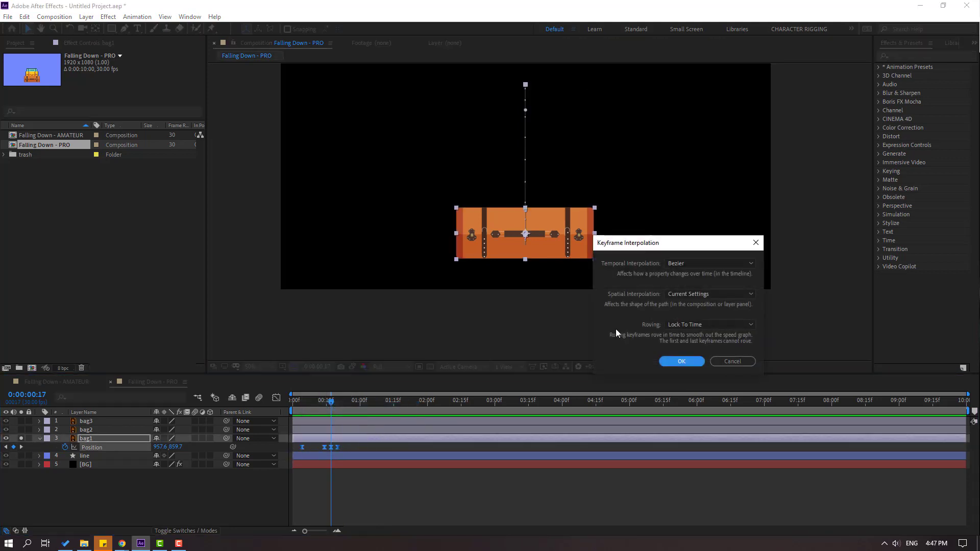
pyautogui.click(686, 294)
pyautogui.click(689, 319)
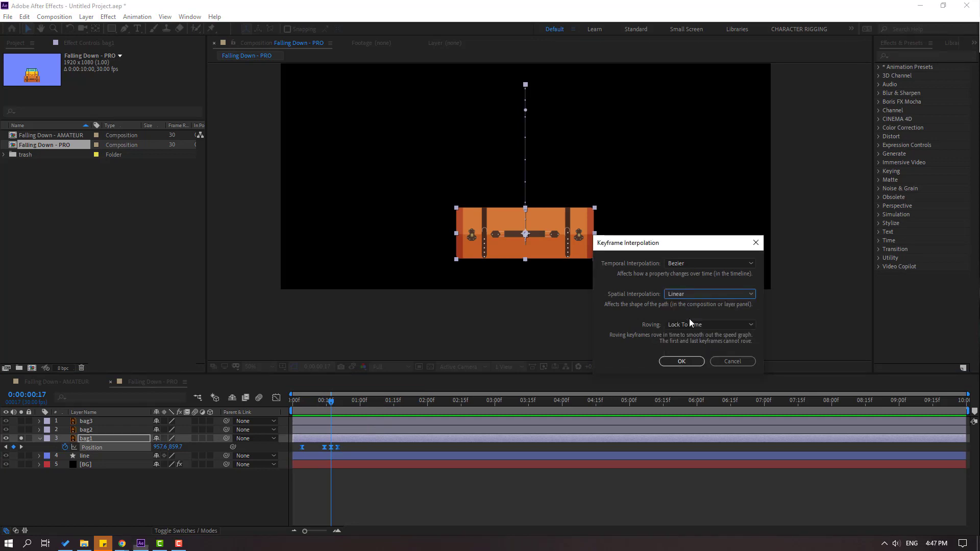
pyautogui.click(681, 361)
pyautogui.click(434, 495)
pyautogui.press('space')
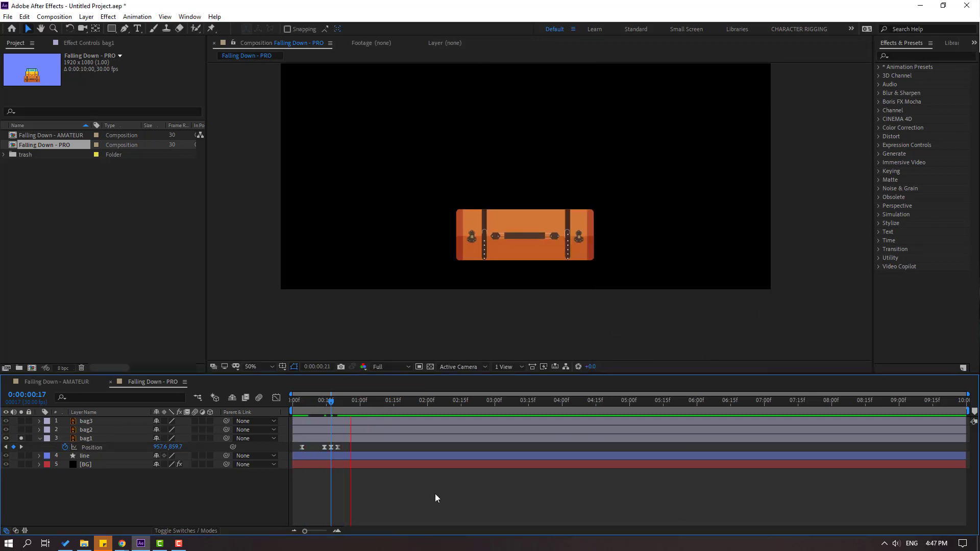
# - In the speed graph, stretch bag1's opening ease influence to about 66% so speed spikes before landing, then preview
pyautogui.moveTo(361, 448); pyautogui.dragTo(295, 447)
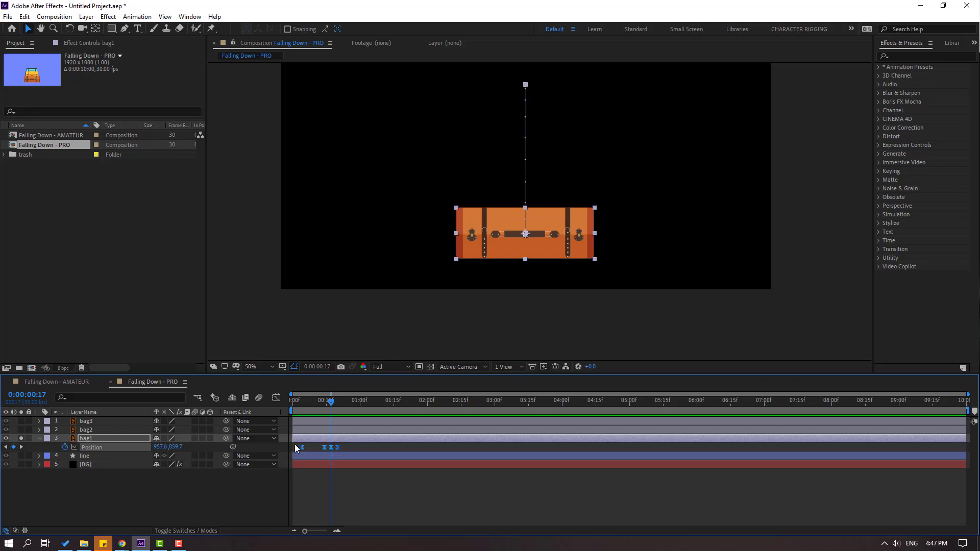
pyautogui.click(276, 397)
pyautogui.scroll(8, 354, 489)
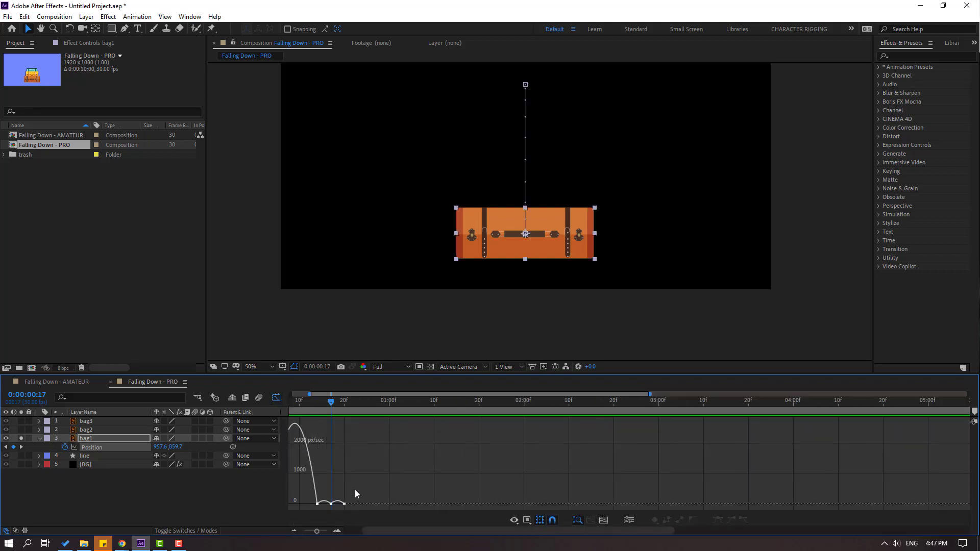
pyautogui.moveTo(292, 479); pyautogui.dragTo(450, 506)
pyautogui.scroll(-8, 462, 506)
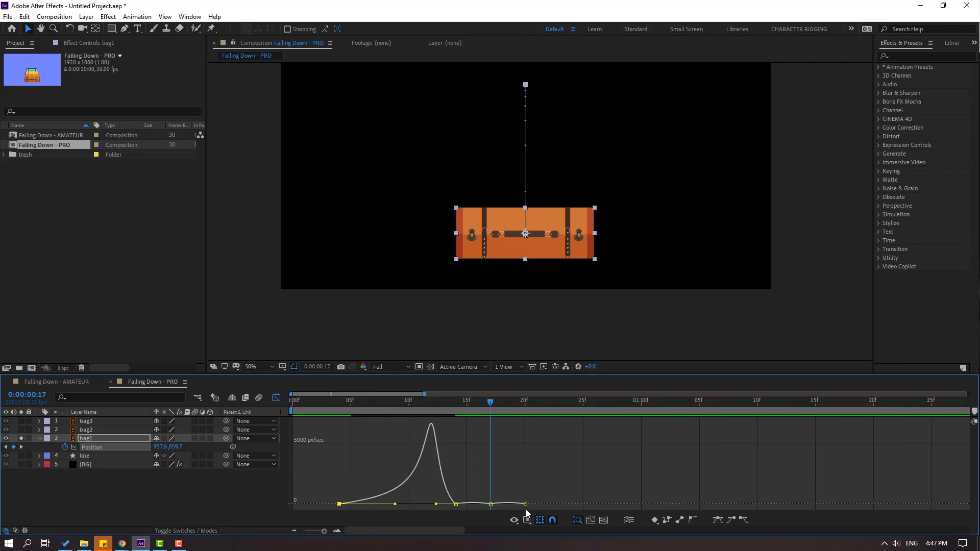
pyautogui.press('space')
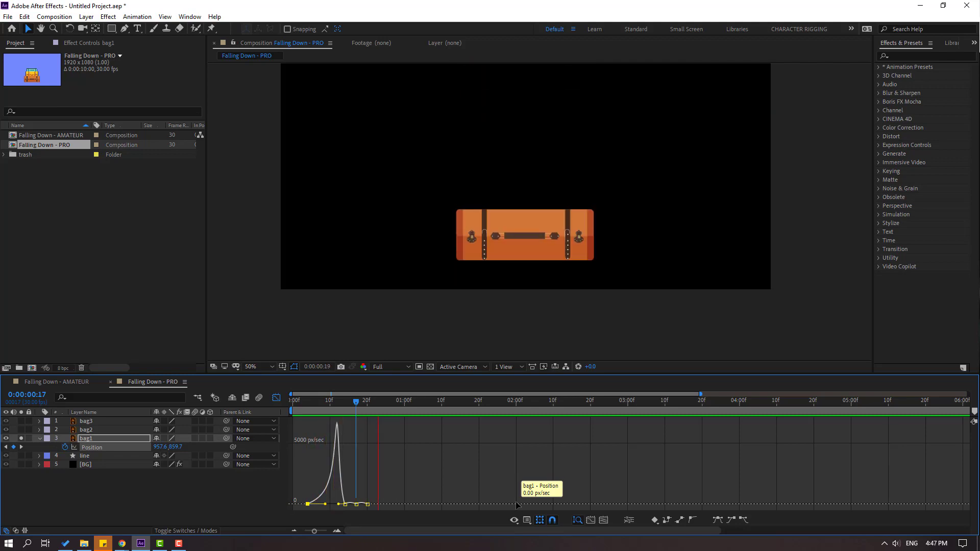
pyautogui.press('space')
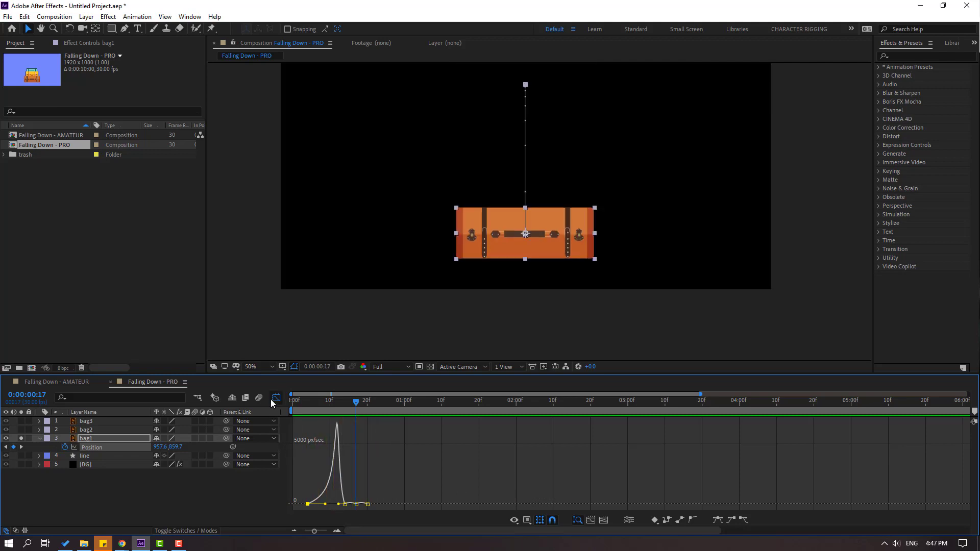
# - Preview bag1's bounce with all layers shown and place the playhead at frame 4
pyautogui.click(276, 398)
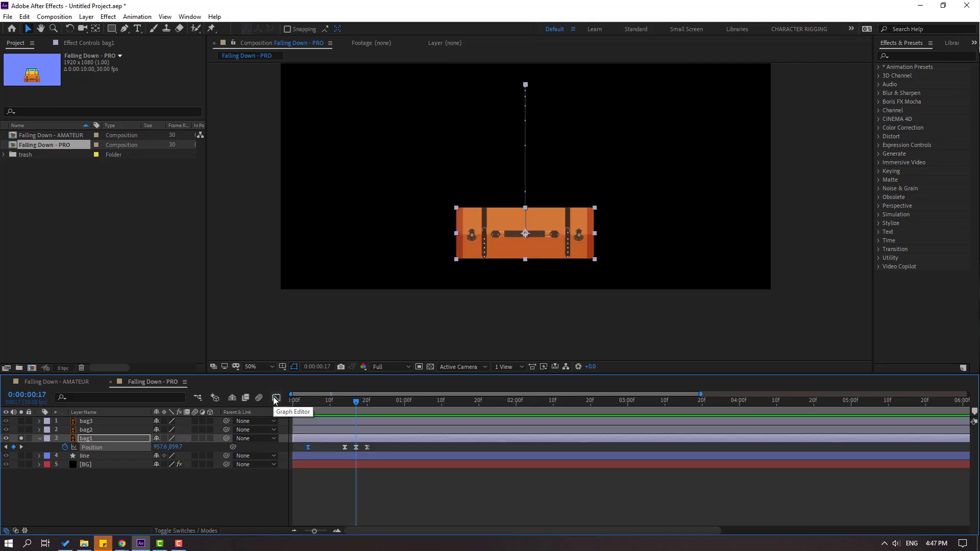
pyautogui.click(21, 439)
pyautogui.press('space')
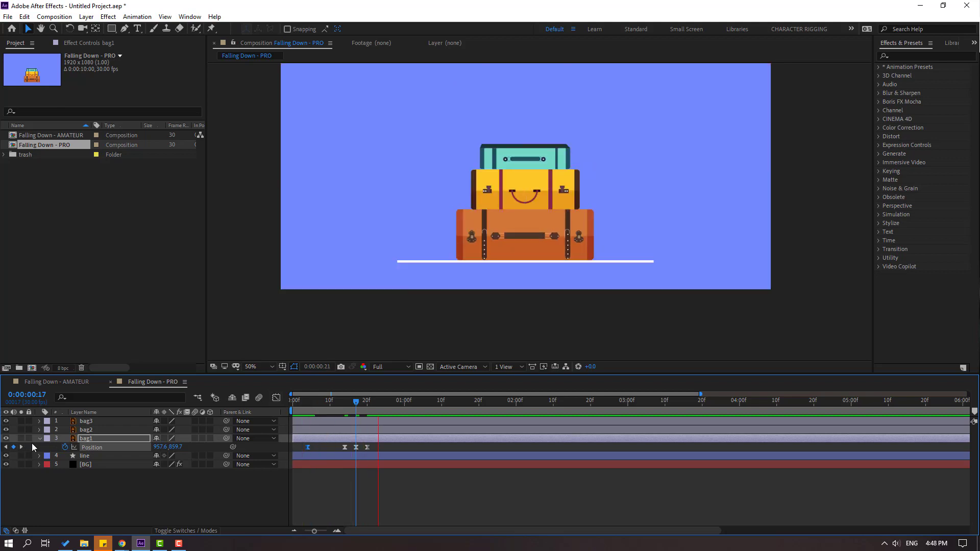
pyautogui.press('space')
pyautogui.click(308, 406)
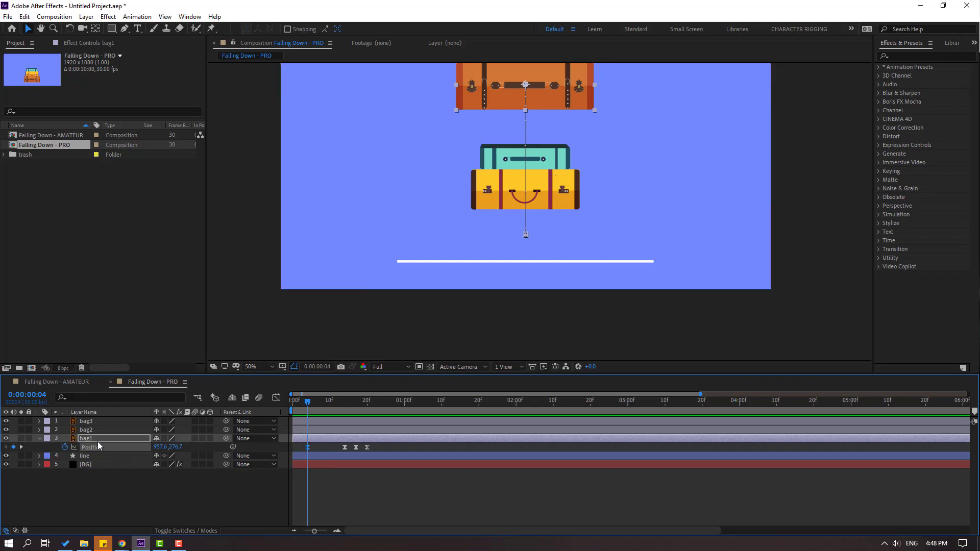
# - Keyframe bag1's Scale at 0% on frame 0 and 100% on frame 4
pyautogui.scroll(3, 656, 197)
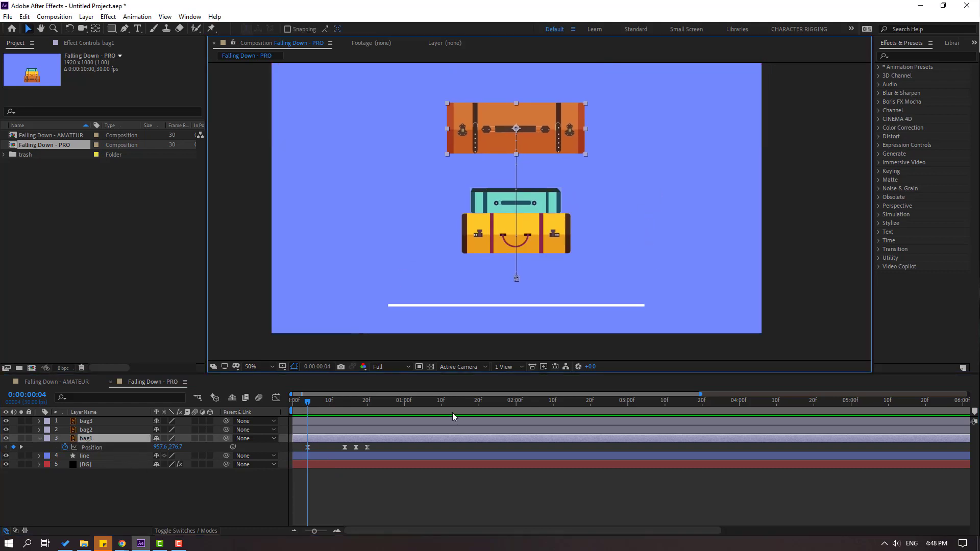
pyautogui.hotkey('shift', 's')
pyautogui.moveTo(316, 408); pyautogui.dragTo(291, 408)
pyautogui.click(169, 455)
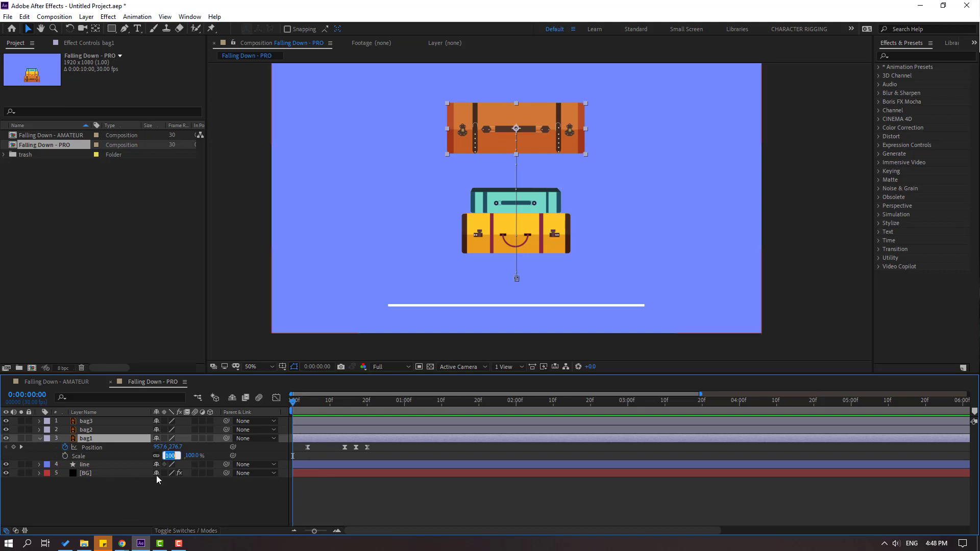
pyautogui.write('0')
pyautogui.press('Return')
pyautogui.moveTo(298, 403); pyautogui.dragTo(307, 404)
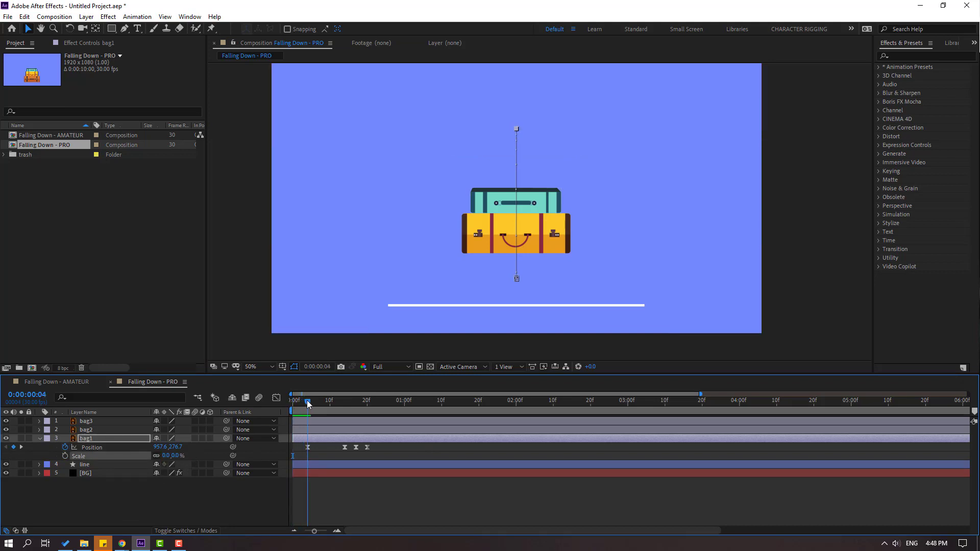
pyautogui.click(289, 412)
pyautogui.moveTo(297, 404); pyautogui.dragTo(308, 406)
pyautogui.click(167, 456)
pyautogui.press('Return')
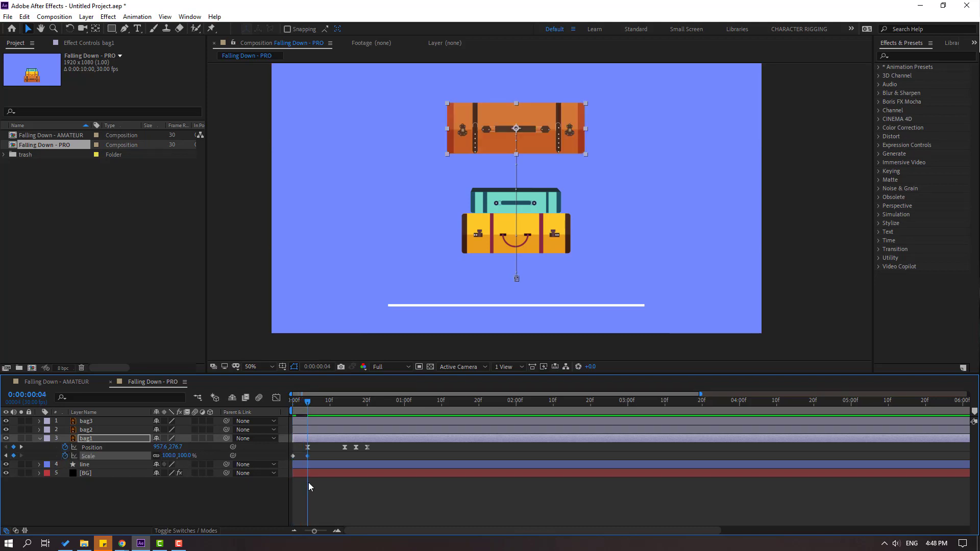
# - Apply Easy Ease to the Scale keyframes and push bag1's Position keyframes later
pyautogui.rightClick(294, 455)
pyautogui.moveTo(358, 448)
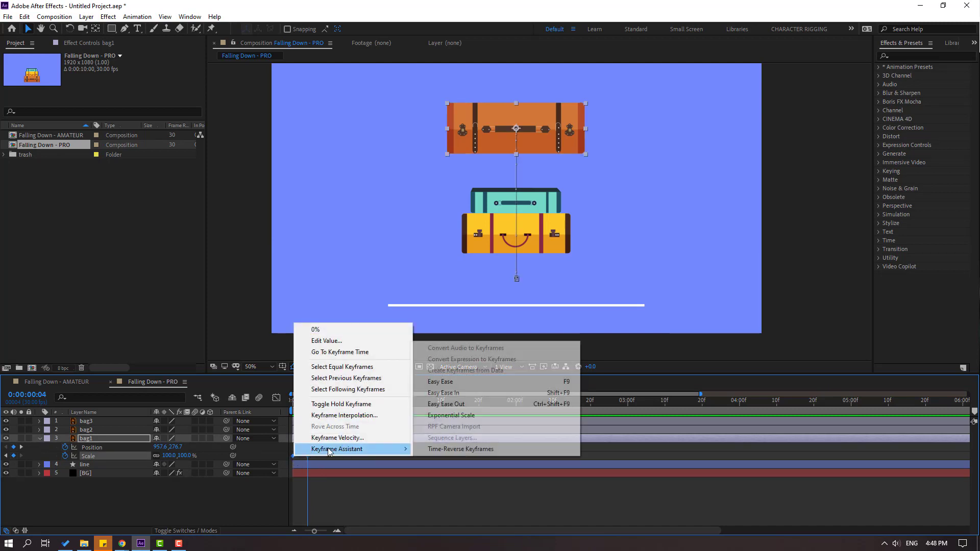
pyautogui.click(447, 382)
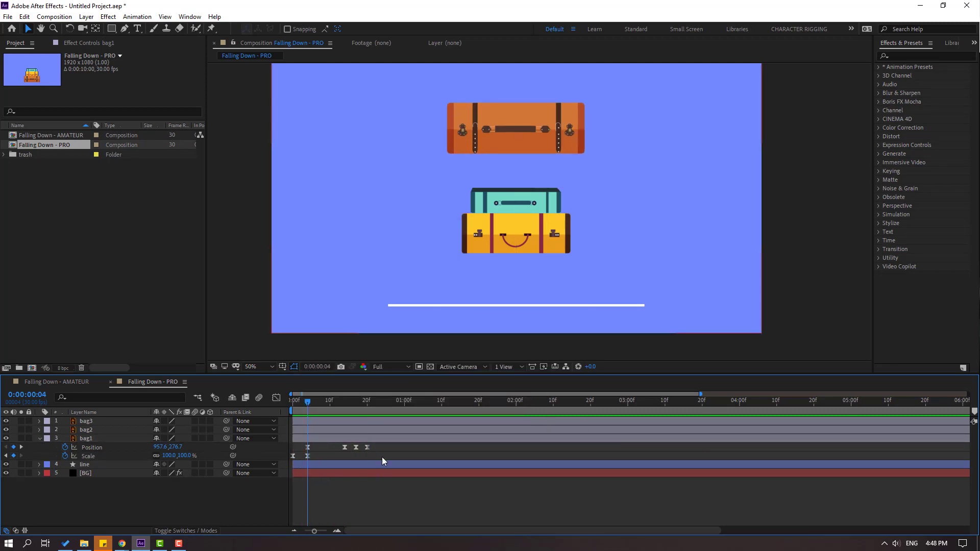
pyautogui.moveTo(375, 449); pyautogui.dragTo(325, 456)
pyautogui.click(311, 501)
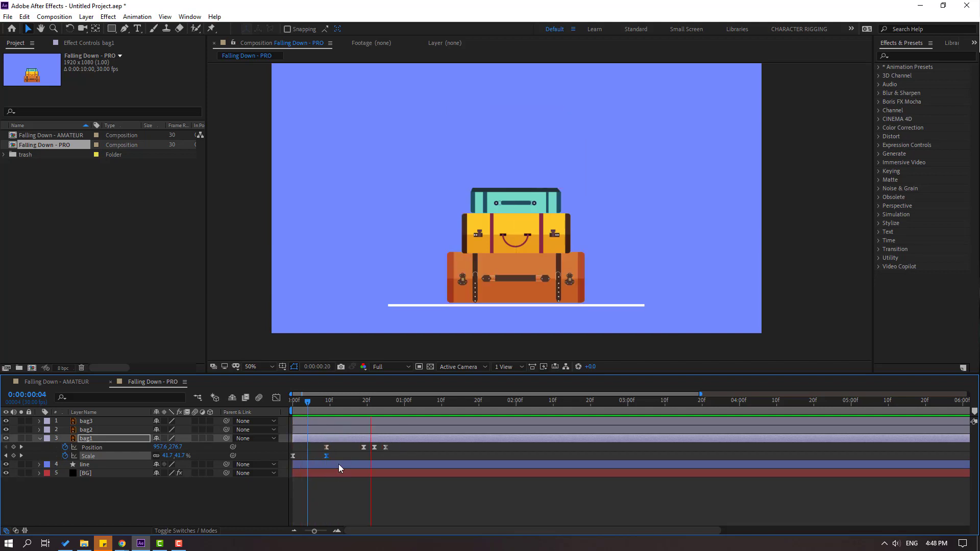
# - Steepen bag1's Scale speed curve to spike near 1800%/sec, then preview the pop
pyautogui.press('space')
pyautogui.click(276, 397)
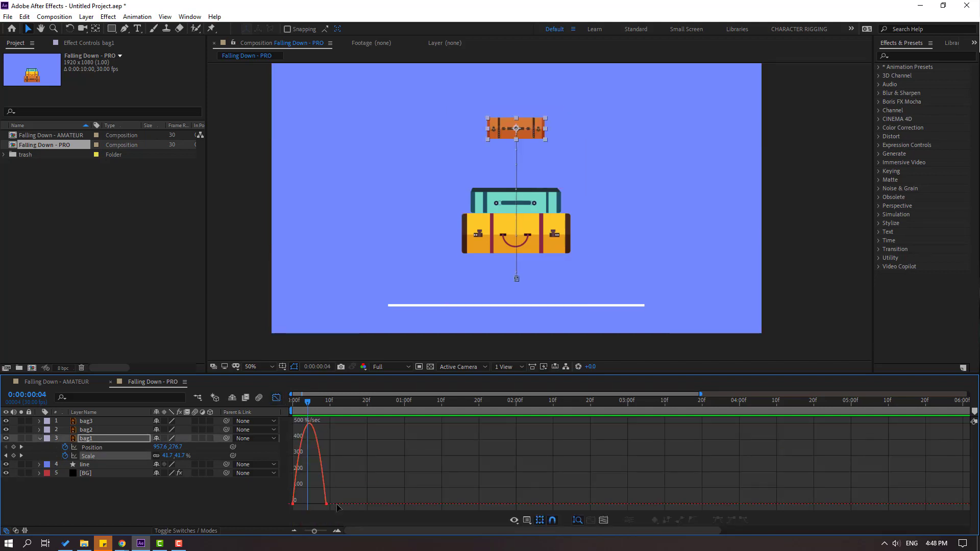
pyautogui.moveTo(309, 499); pyautogui.dragTo(289, 516)
pyautogui.moveTo(338, 492); pyautogui.dragTo(309, 504)
pyautogui.press('space')
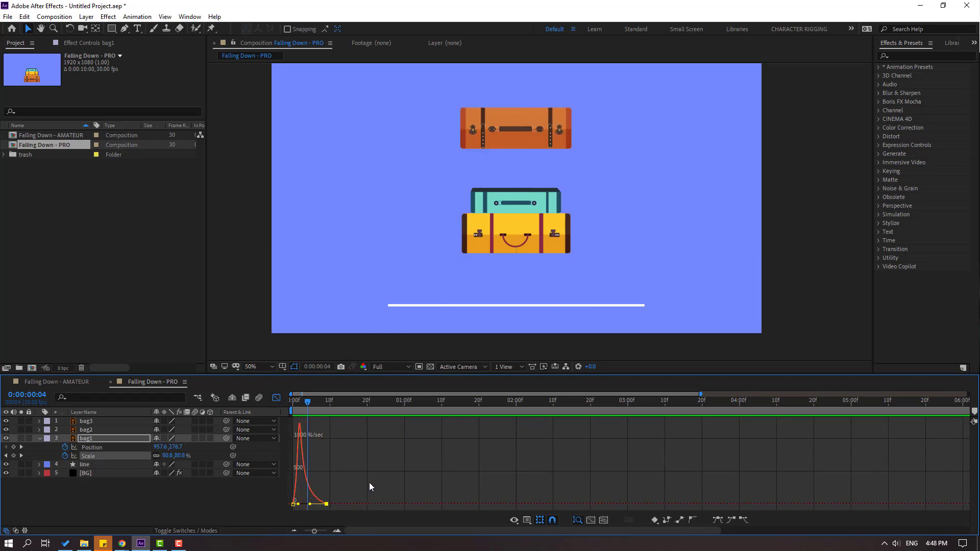
pyautogui.press('space')
pyautogui.click(275, 398)
pyautogui.moveTo(308, 401); pyautogui.dragTo(292, 402)
# - Keyframe bag1's Rotation at 25° on frame 0 and -10° on frame 9
pyautogui.hotkey('alt', 'shift', 'r')
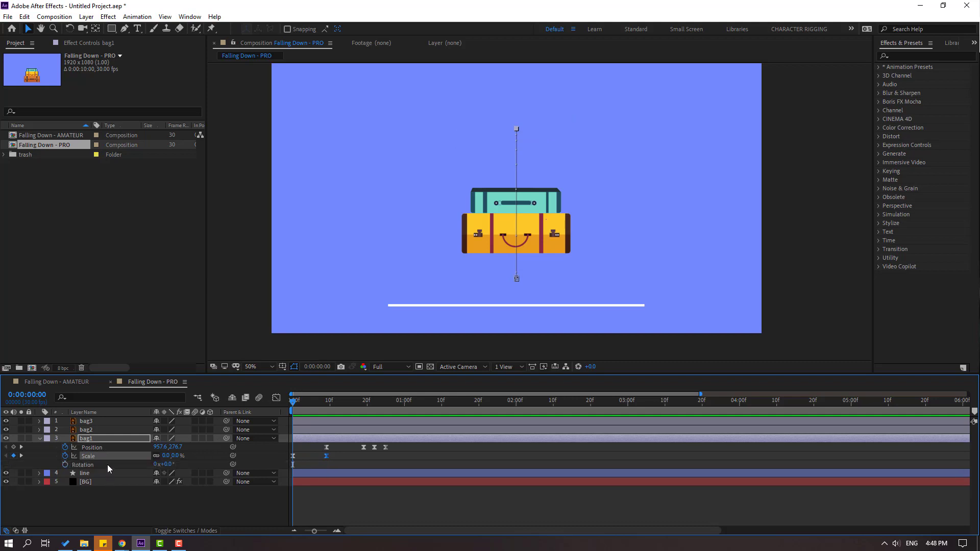
pyautogui.click(92, 465)
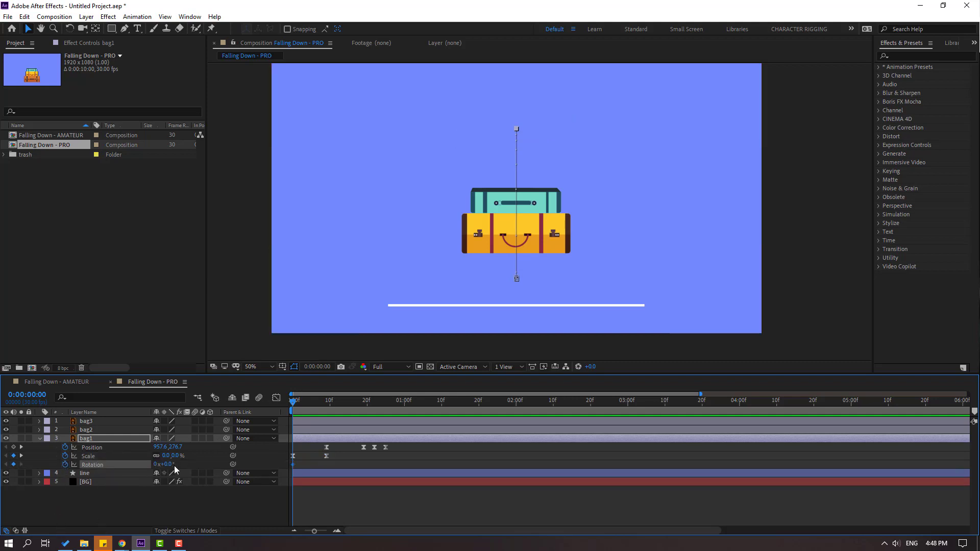
pyautogui.write('25')
pyautogui.press('Return')
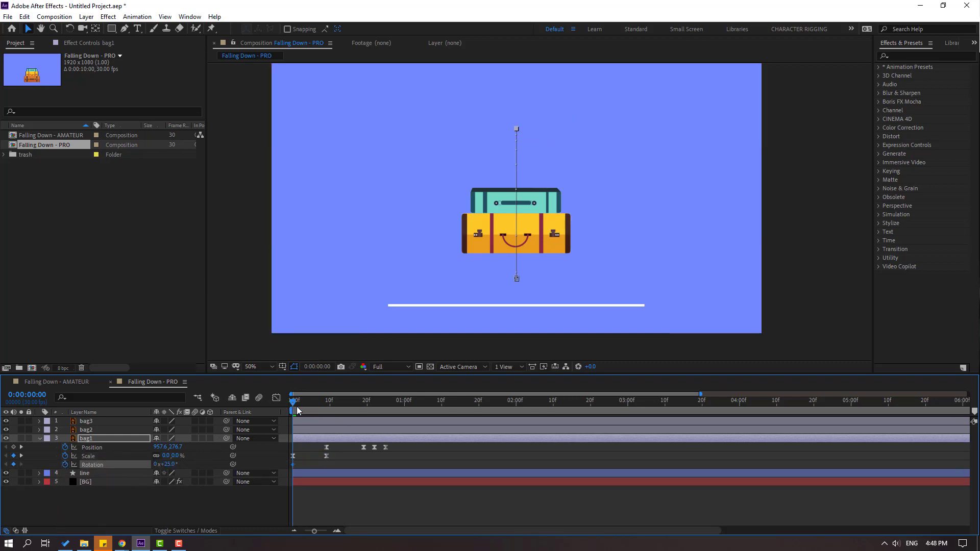
pyautogui.moveTo(298, 402); pyautogui.dragTo(327, 407)
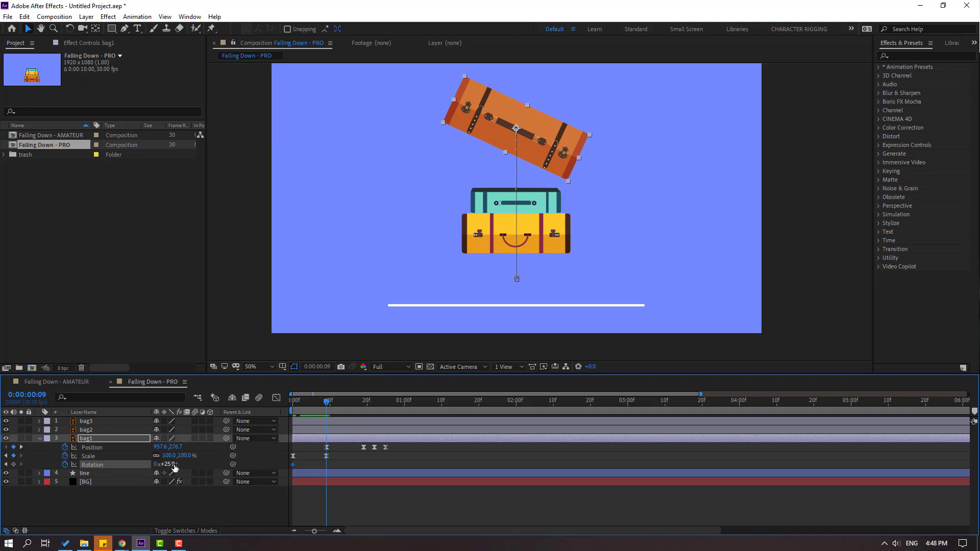
pyautogui.write('-10')
pyautogui.press('Return')
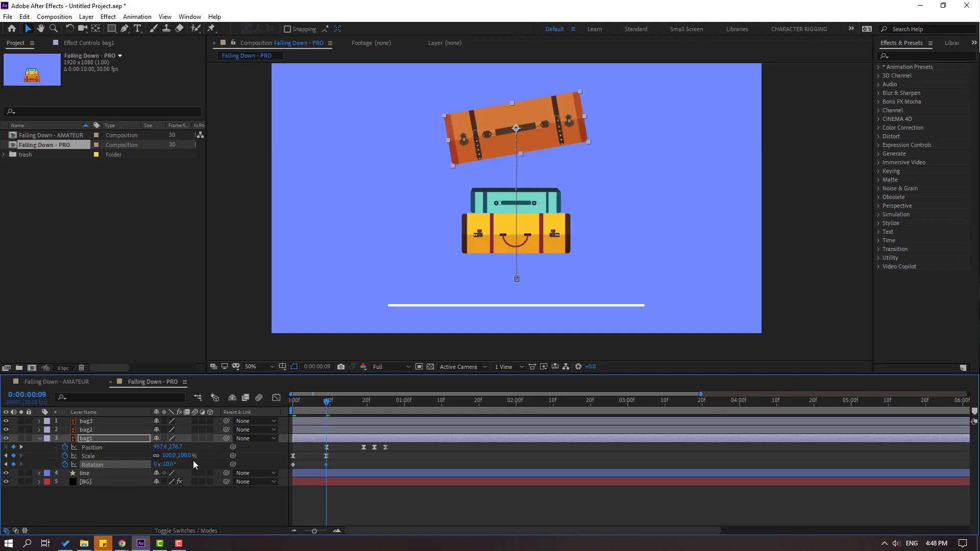
# - Add Rotation keyframes of 5°, then -2° at frame 19 and 0° at frame 23
pyautogui.moveTo(337, 403); pyautogui.dragTo(363, 403)
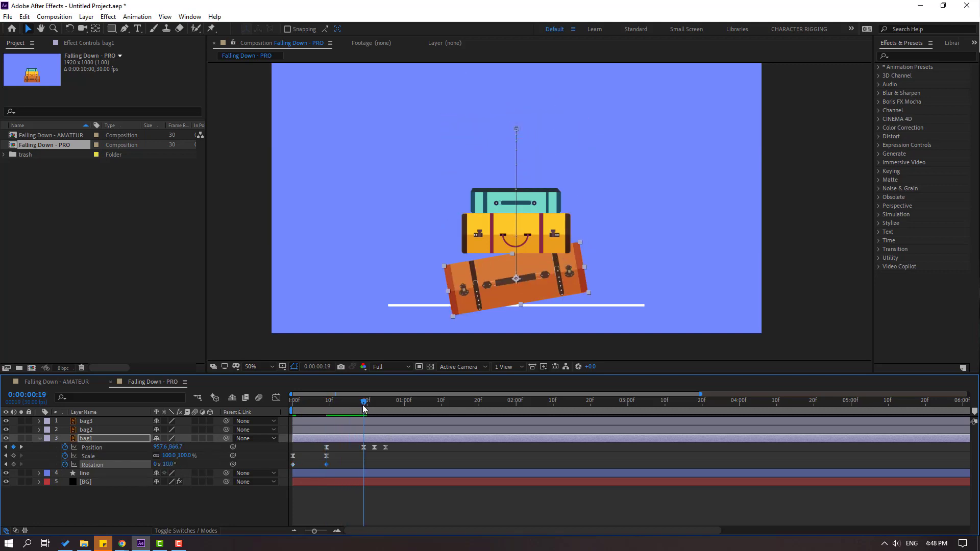
pyautogui.write('5')
pyautogui.press('Return')
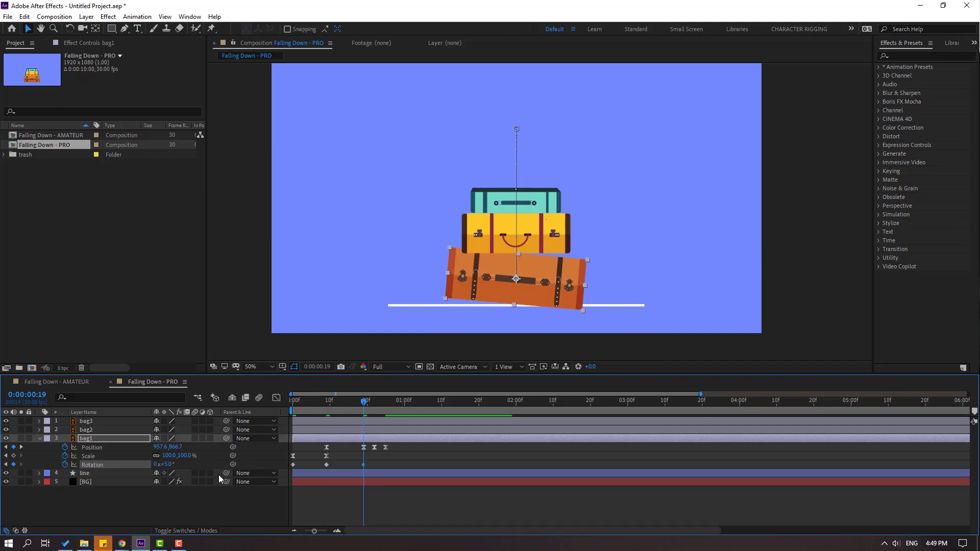
pyautogui.moveTo(361, 463); pyautogui.dragTo(348, 466)
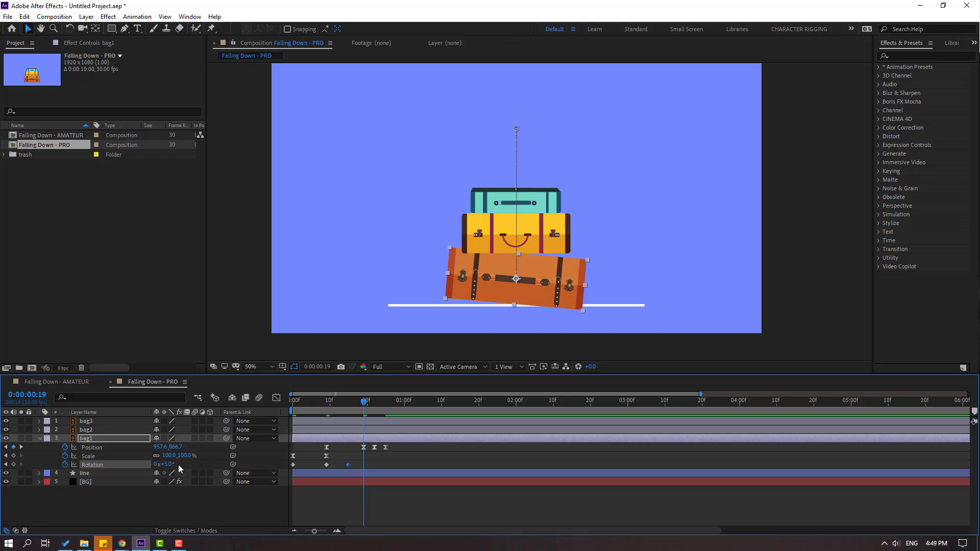
pyautogui.press('Return')
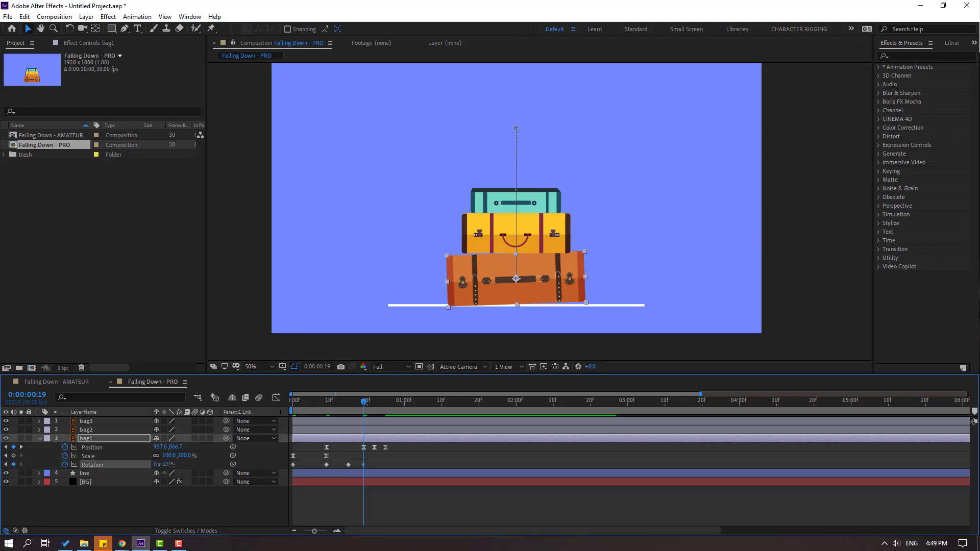
pyautogui.moveTo(365, 405); pyautogui.dragTo(378, 403)
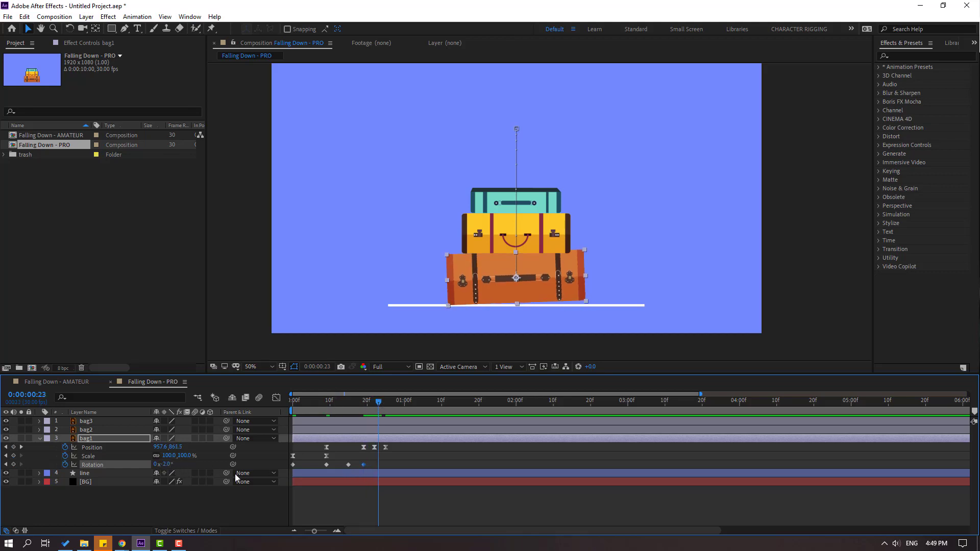
pyautogui.moveTo(168, 469); pyautogui.dragTo(171, 469)
# - Apply Easy Ease to the five Rotation keyframes and select all of bag1's keyframes
pyautogui.moveTo(388, 462); pyautogui.dragTo(294, 471)
pyautogui.rightClick(293, 470)
pyautogui.moveTo(332, 519)
pyautogui.click(434, 394)
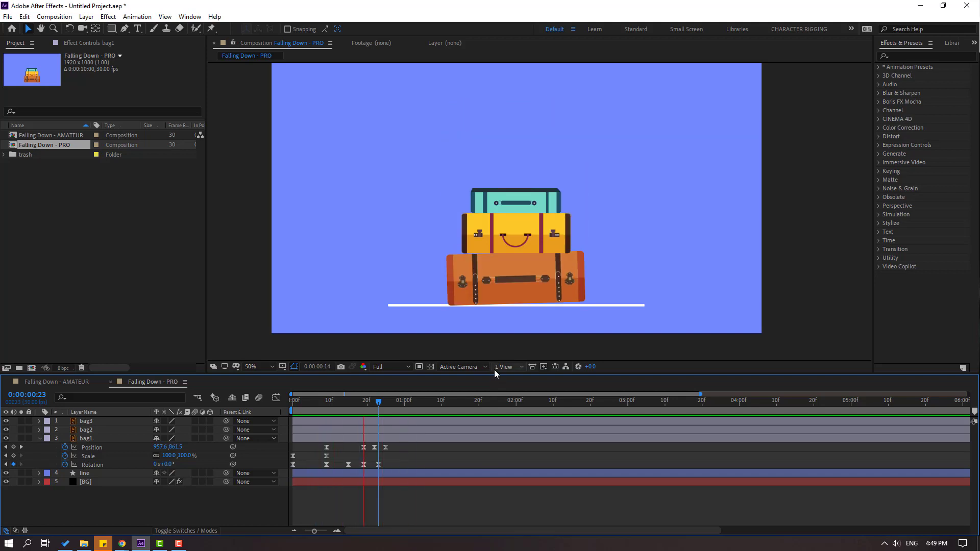
pyautogui.press('space')
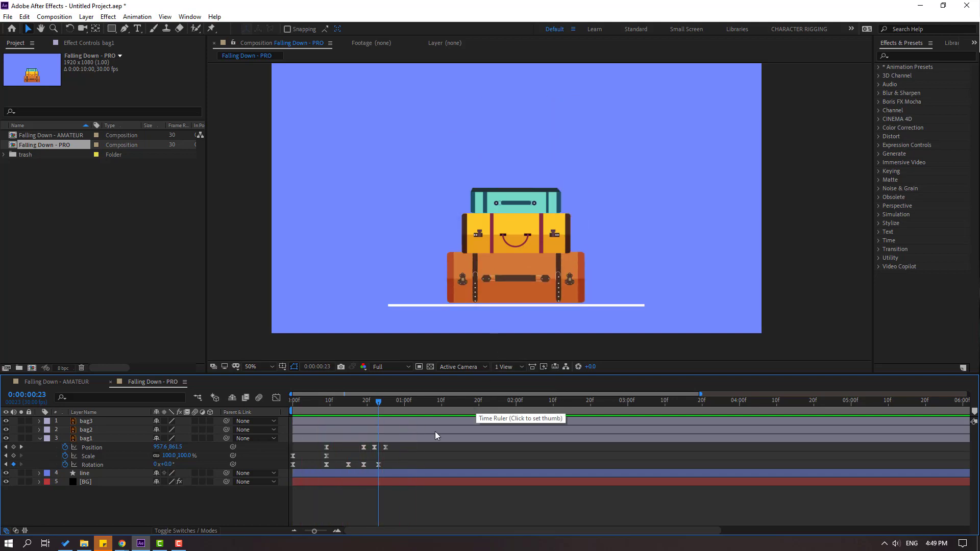
pyautogui.moveTo(403, 446); pyautogui.dragTo(281, 472)
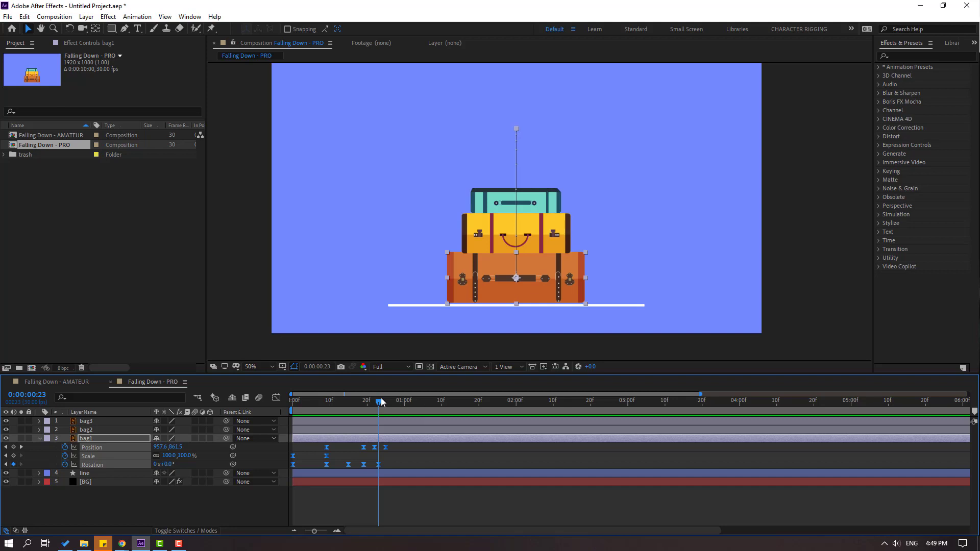
pyautogui.moveTo(380, 400); pyautogui.dragTo(386, 403)
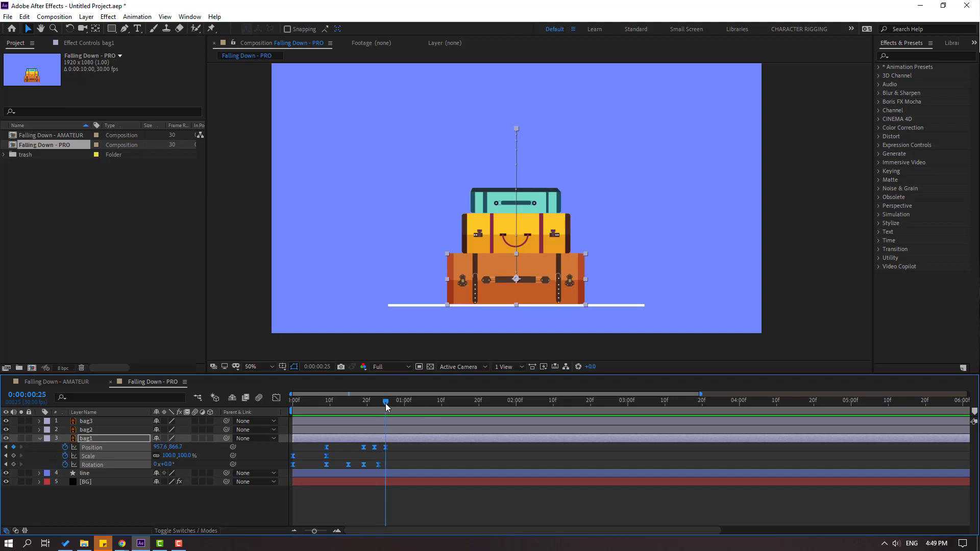
# - Paste bag1's animation onto the yellow bag2 layer at frame 0
pyautogui.click(84, 432)
pyautogui.moveTo(388, 405); pyautogui.dragTo(280, 409)
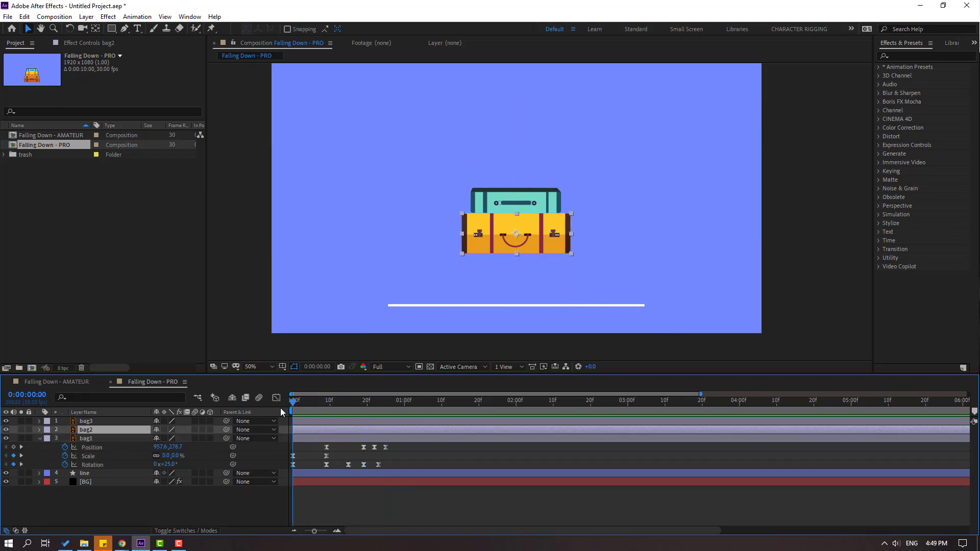
pyautogui.hotkey('ctrl', 'v')
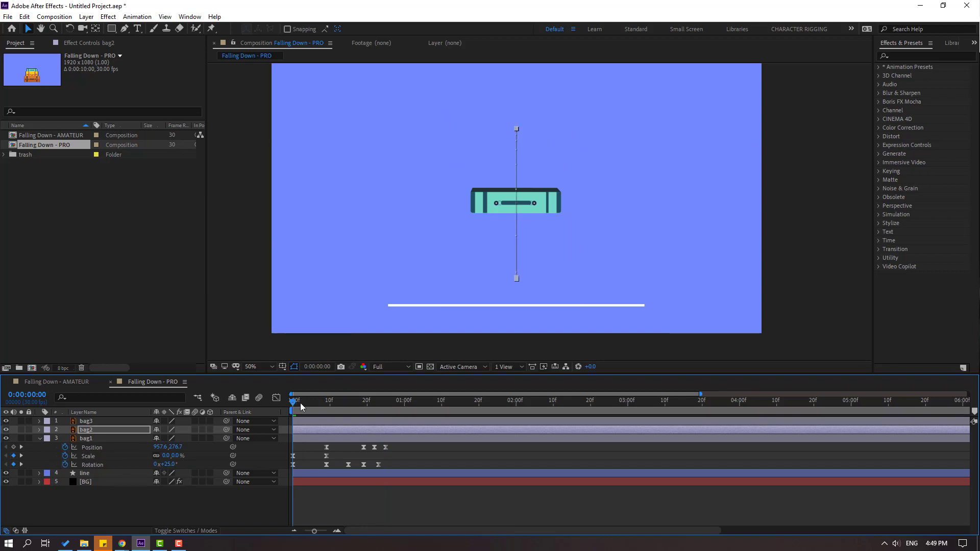
pyautogui.moveTo(298, 403)
pyautogui.mouseDown()
pyautogui.moveTo(339, 403)
pyautogui.moveTo(291, 404)
pyautogui.mouseUp()
# - Raise bag2's Position keyframes so it lands atop the orange suitcase, then preview
pyautogui.press('u')
pyautogui.moveTo(402, 437)
pyautogui.mouseDown()
pyautogui.moveTo(311, 438)
pyautogui.moveTo(318, 403)
pyautogui.moveTo(385, 403)
pyautogui.mouseUp()
pyautogui.moveTo(178, 438); pyautogui.dragTo(67, 455)
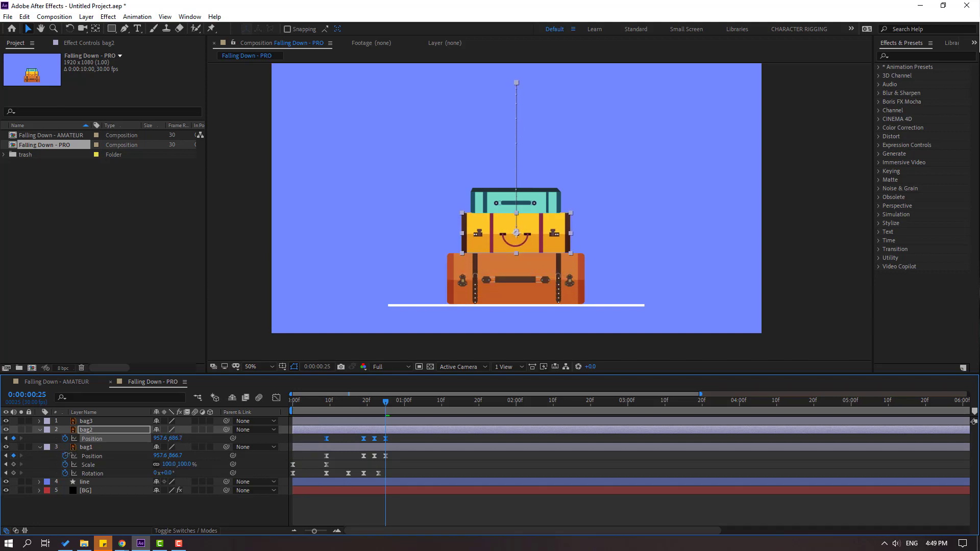
pyautogui.press('space')
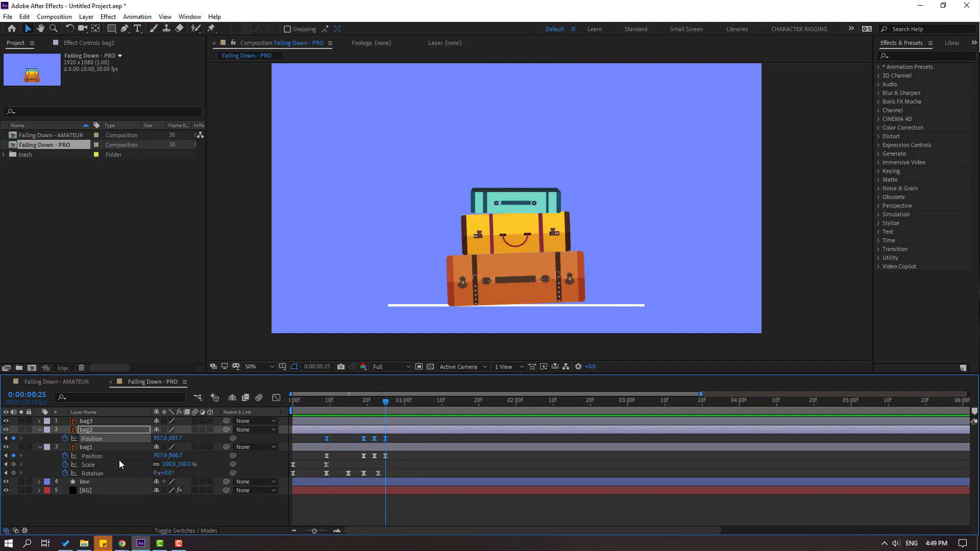
pyautogui.click(82, 431)
pyautogui.click(85, 422)
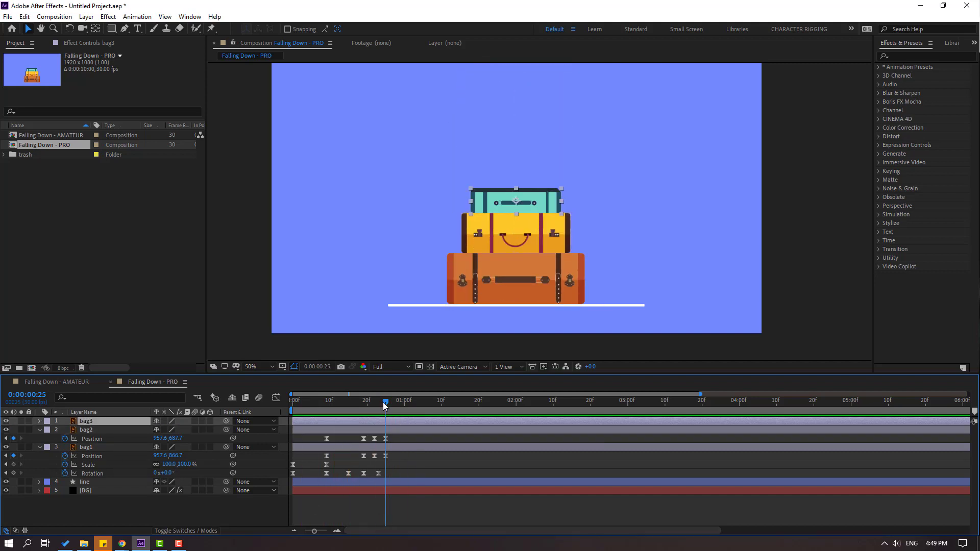
# - Paste the animation onto bag3 and raise its Position to land at 957.6,554.7
pyautogui.moveTo(385, 402); pyautogui.dragTo(278, 414)
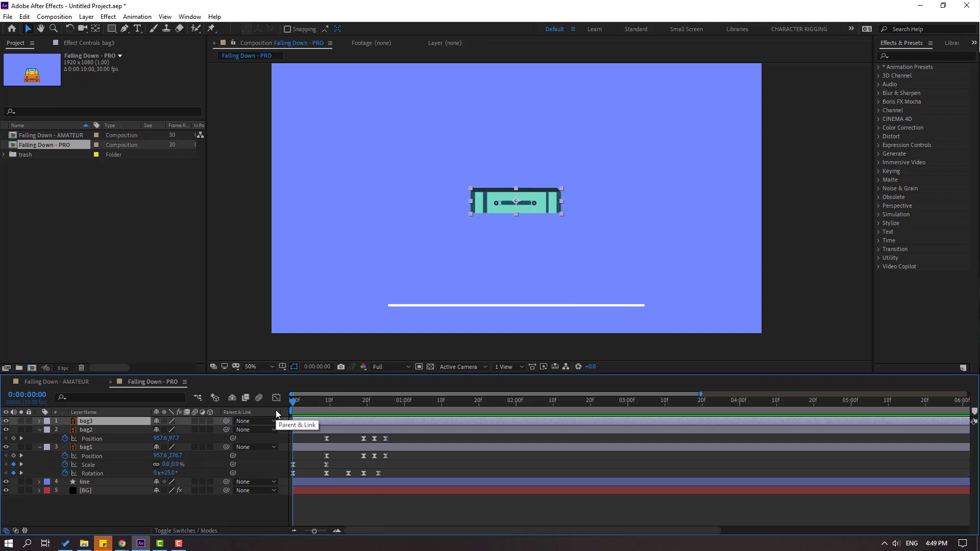
pyautogui.hotkey('ctrl', 'v')
pyautogui.press('F2')
pyautogui.press('u')
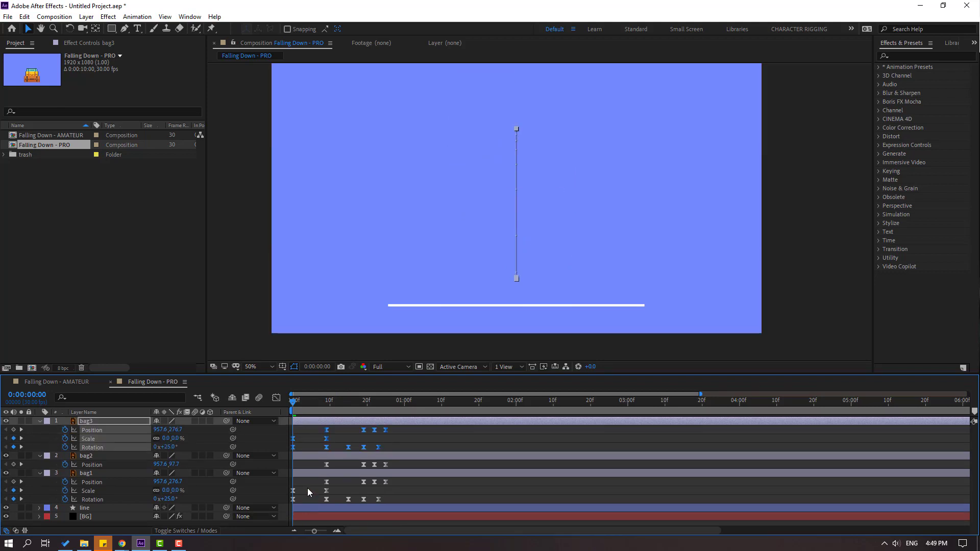
pyautogui.moveTo(401, 431); pyautogui.dragTo(385, 402)
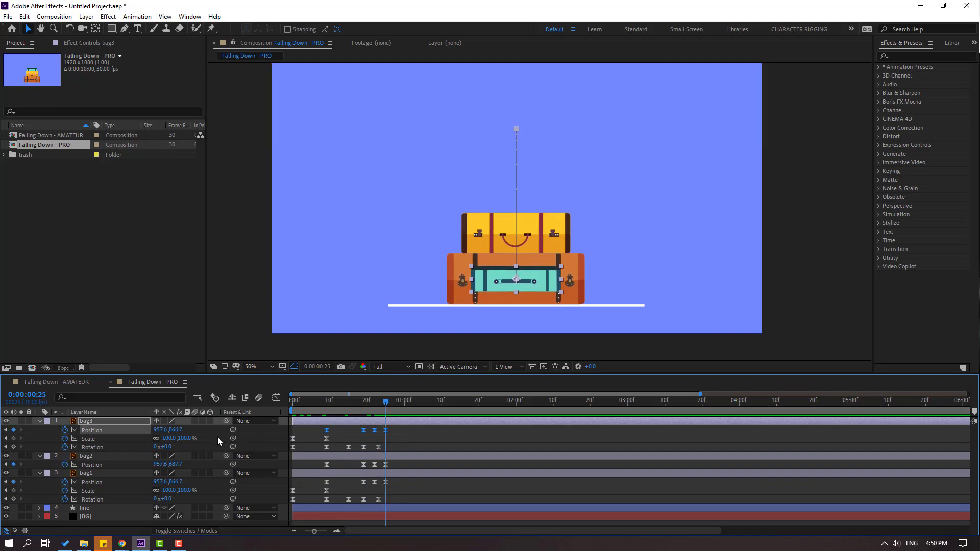
pyautogui.moveTo(181, 430); pyautogui.dragTo(6, 446)
pyautogui.click(302, 466)
# - Preview the three-suitcase drop and collapse the bag1–bag3 properties
pyautogui.press('space')
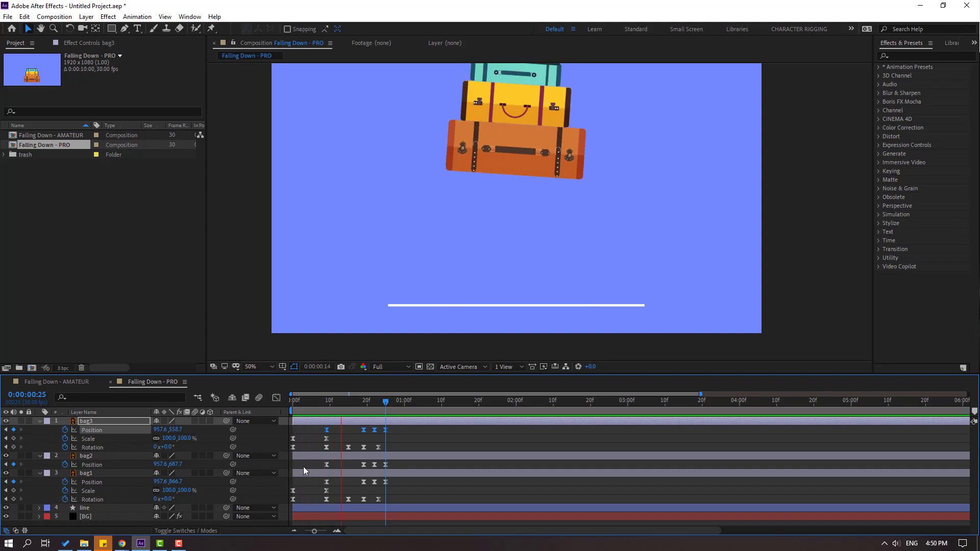
pyautogui.click(47, 437)
pyautogui.click(40, 421)
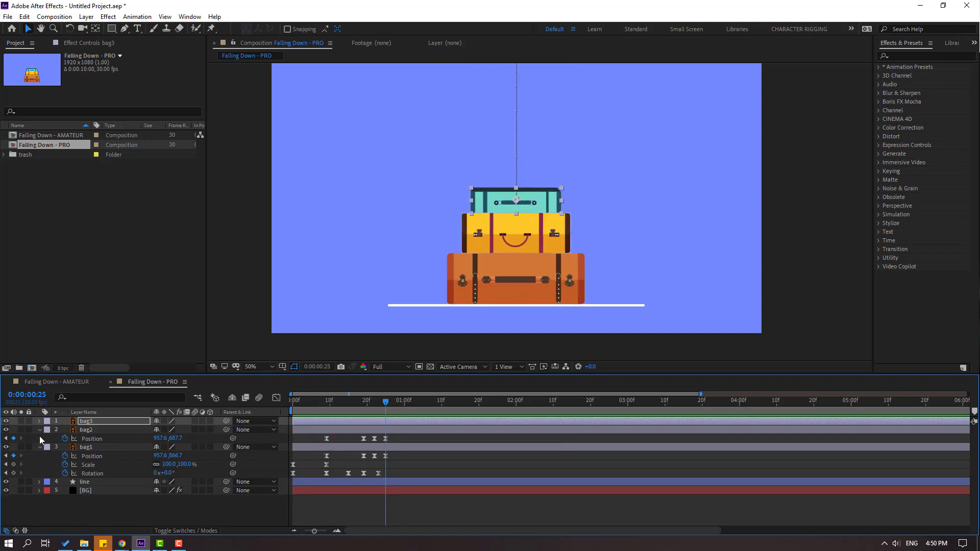
pyautogui.click(39, 430)
pyautogui.click(40, 438)
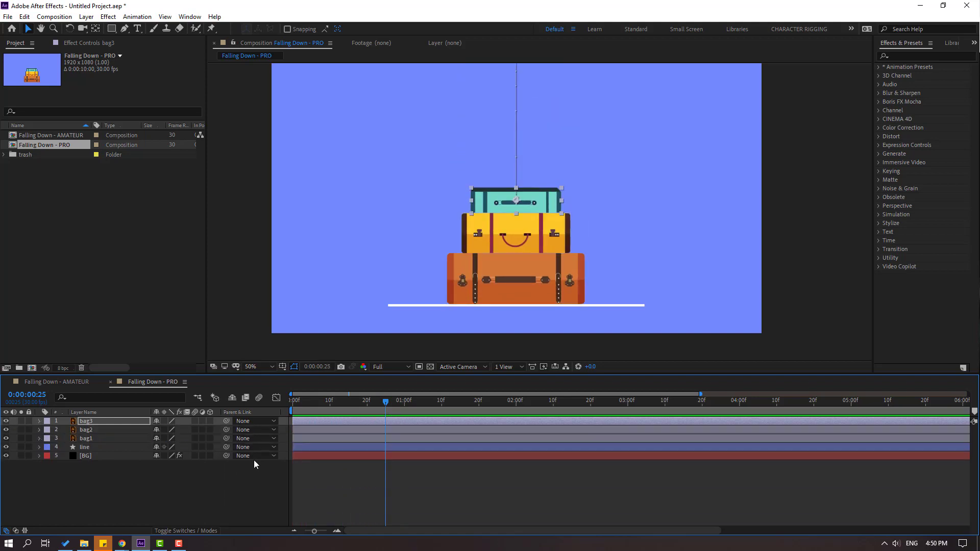
# - Stagger the yellow and teal suitcases' drops later and preview with the view fitted to 25%
pyautogui.moveTo(302, 432); pyautogui.dragTo(326, 421)
pyautogui.click(305, 421)
pyautogui.press('space')
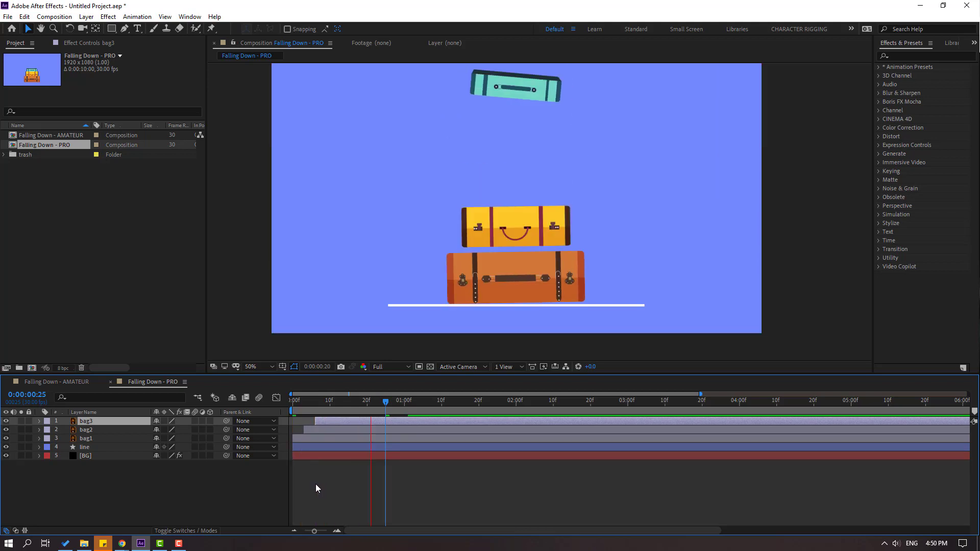
pyautogui.press('space')
pyautogui.click(259, 367)
pyautogui.click(272, 199)
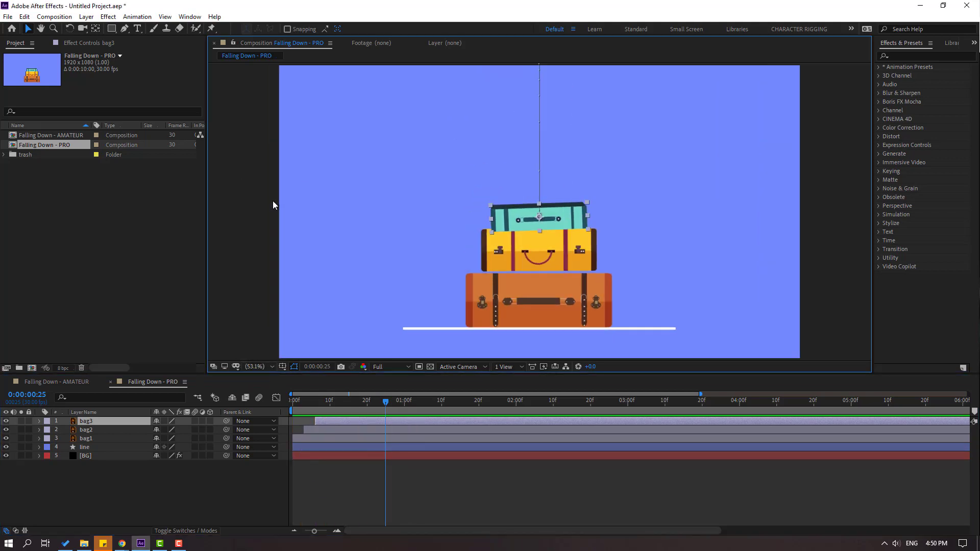
pyautogui.press('space')
pyautogui.press(',')
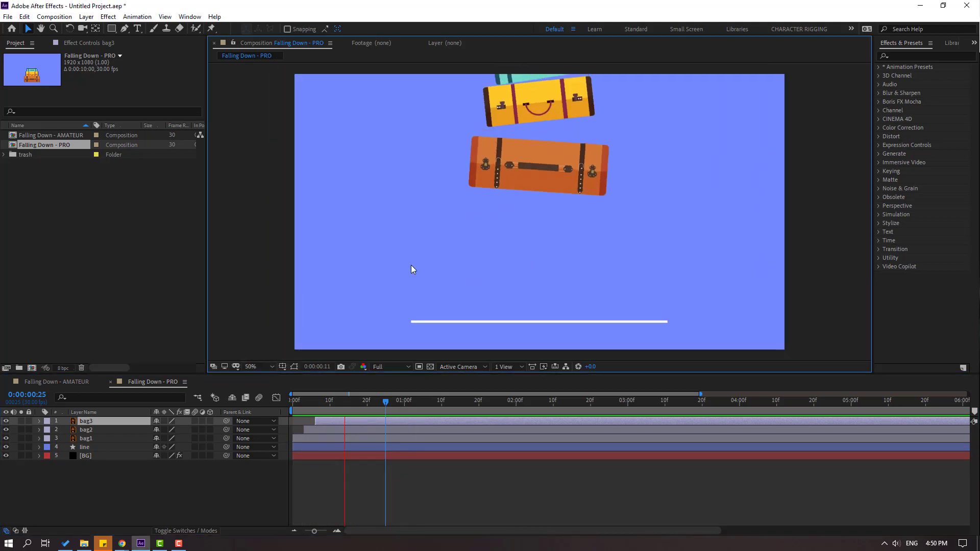
pyautogui.press(',')
pyautogui.press(',')
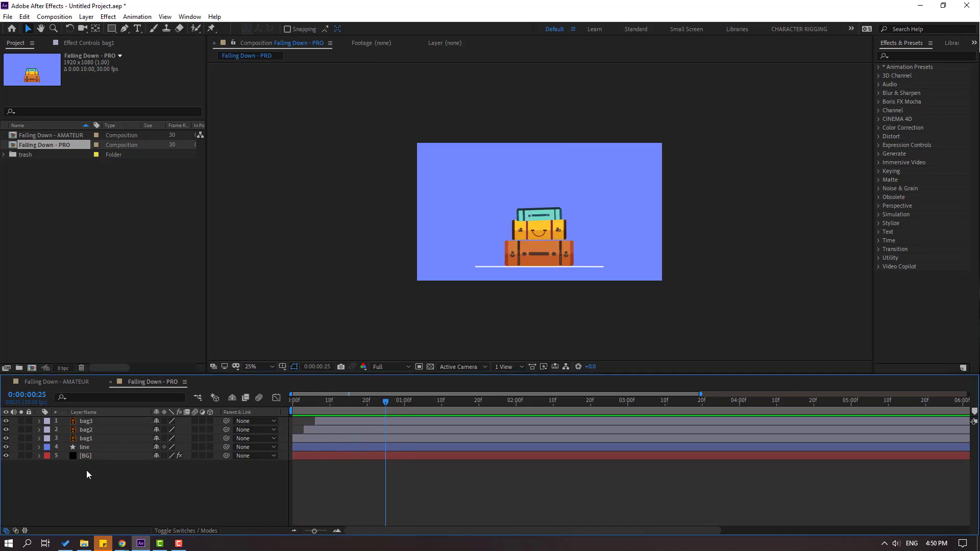
# - Pre-compose bag1–bag3 into a new composition named Bags
pyautogui.moveTo(86, 470); pyautogui.dragTo(90, 421)
pyautogui.rightClick(87, 430)
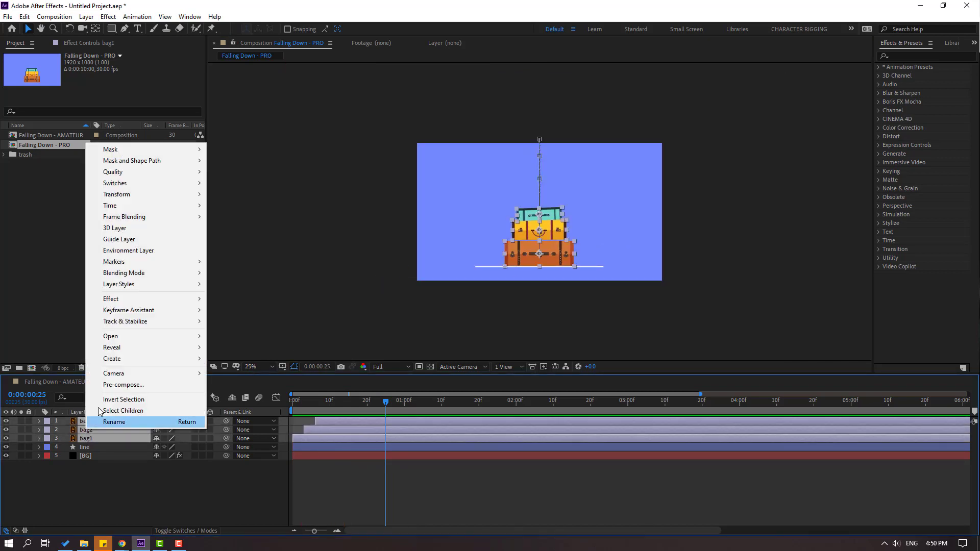
pyautogui.click(136, 385)
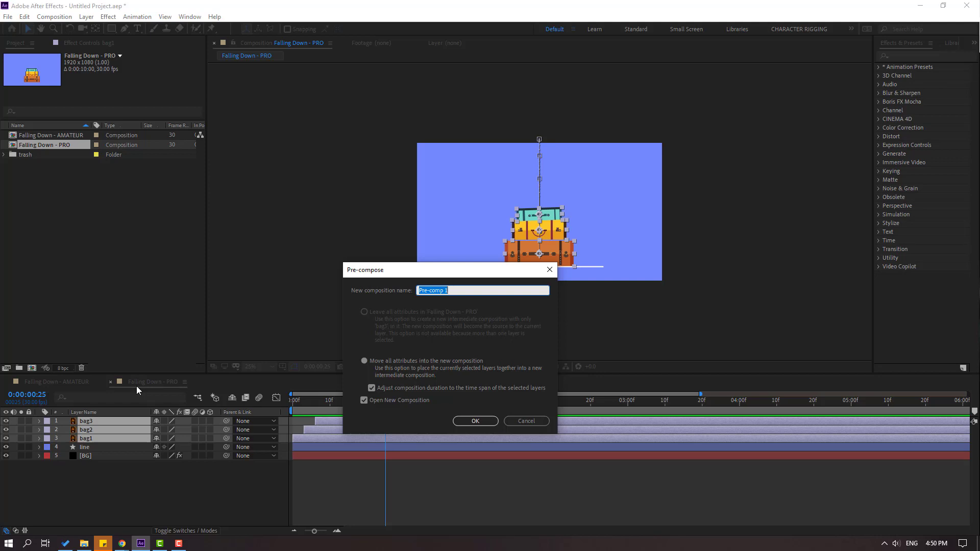
pyautogui.write('Bags')
pyautogui.click(471, 424)
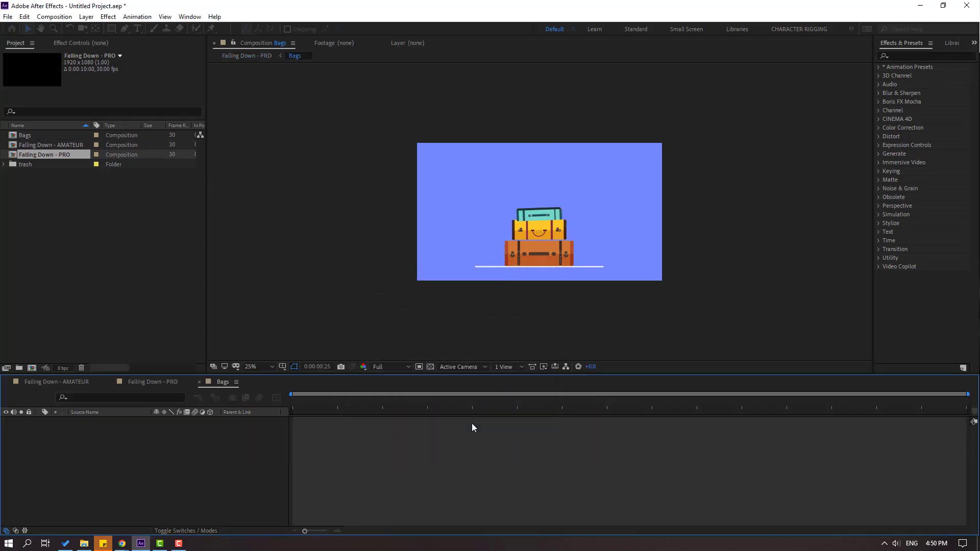
# - Scale the Bags precomp to 72% in the Falling Down - PRO composition
pyautogui.click(199, 382)
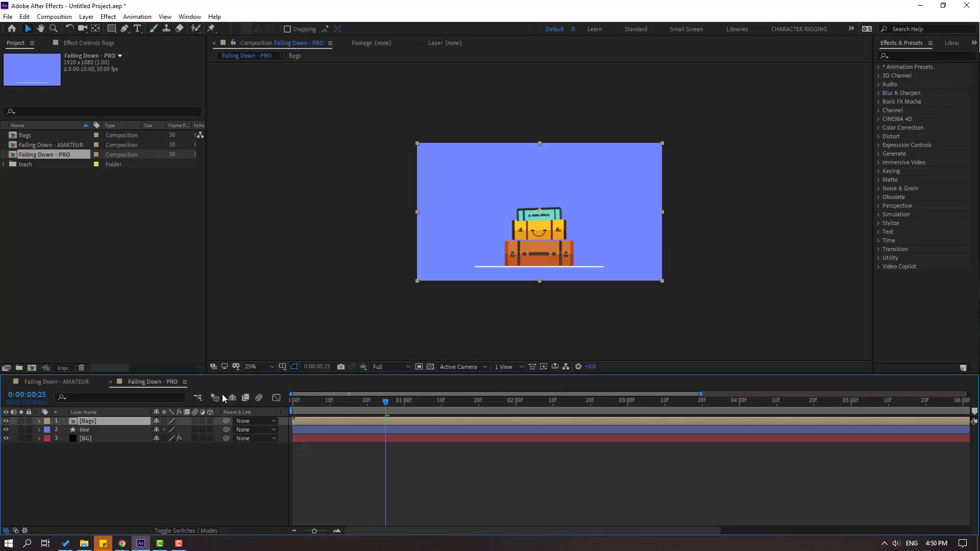
pyautogui.press('.')
pyautogui.press('.')
pyautogui.moveTo(408, 407); pyautogui.dragTo(363, 403)
pyautogui.press(',')
pyautogui.press('s')
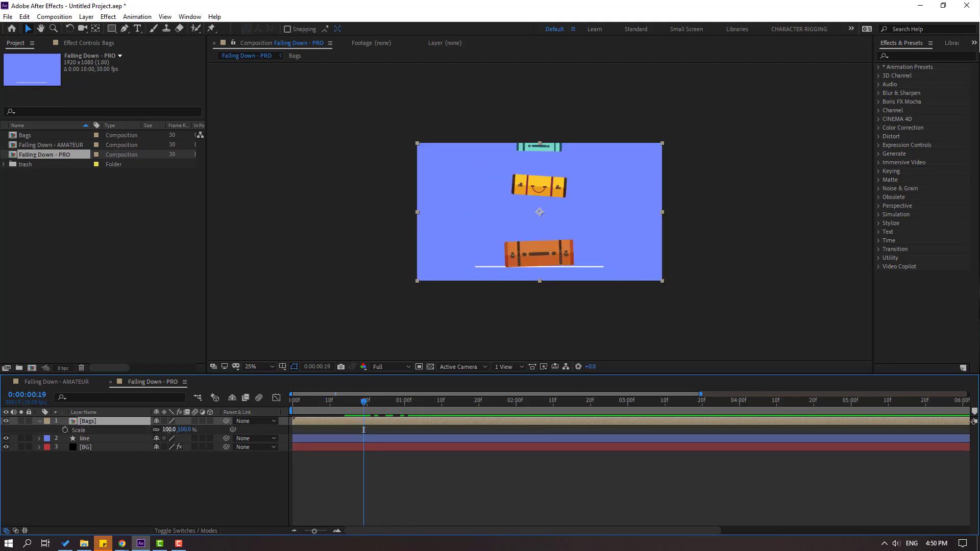
pyautogui.moveTo(169, 430); pyautogui.dragTo(156, 431)
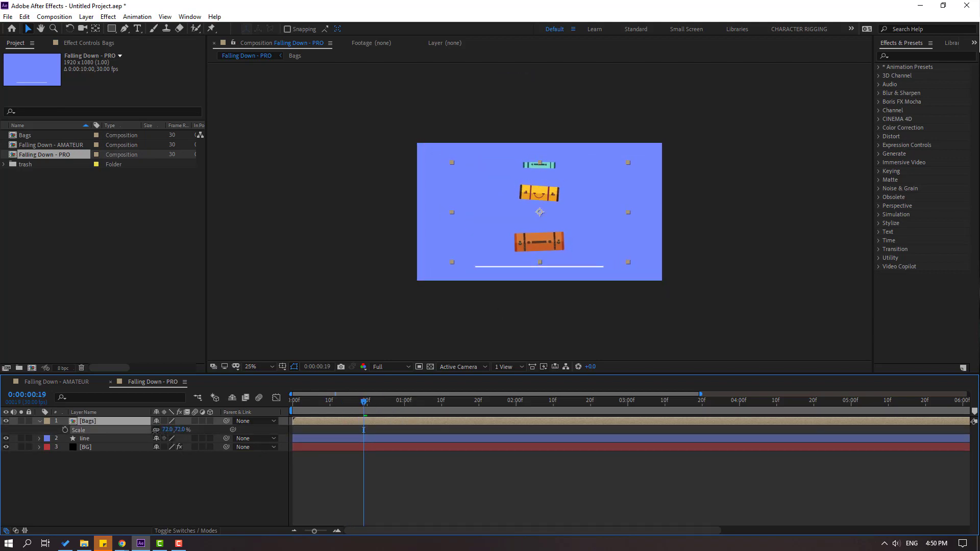
pyautogui.press('Return')
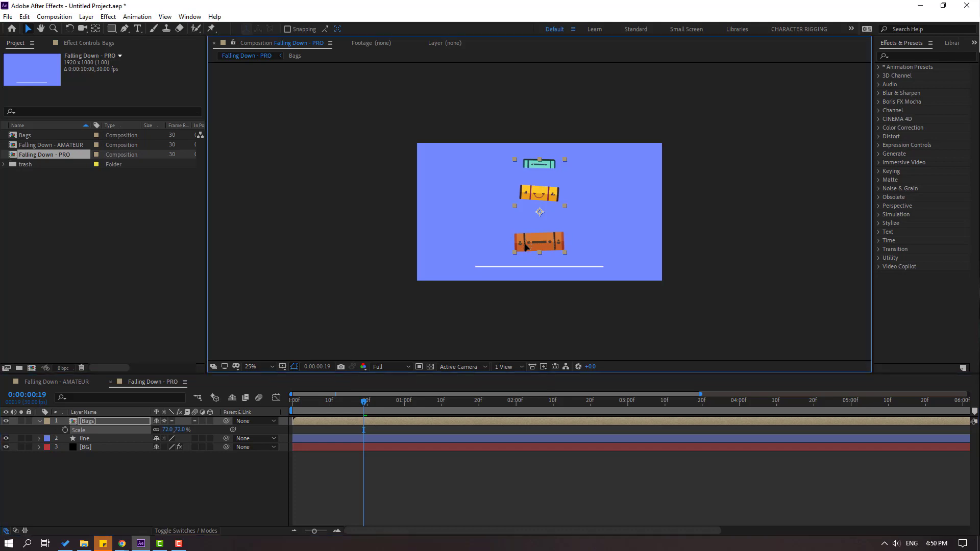
# - Nudge the Bags layer slightly left and preview the scaled-down stacking animation
pyautogui.moveTo(363, 402); pyautogui.dragTo(423, 404)
pyautogui.scroll(4, 505, 295)
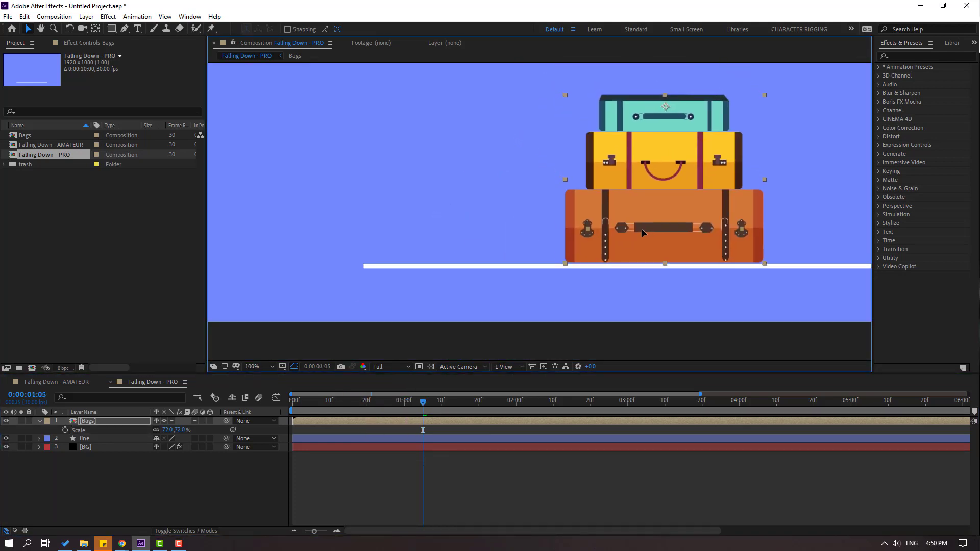
pyautogui.scroll(-4, 623, 258)
pyautogui.press('h')
pyautogui.press('v')
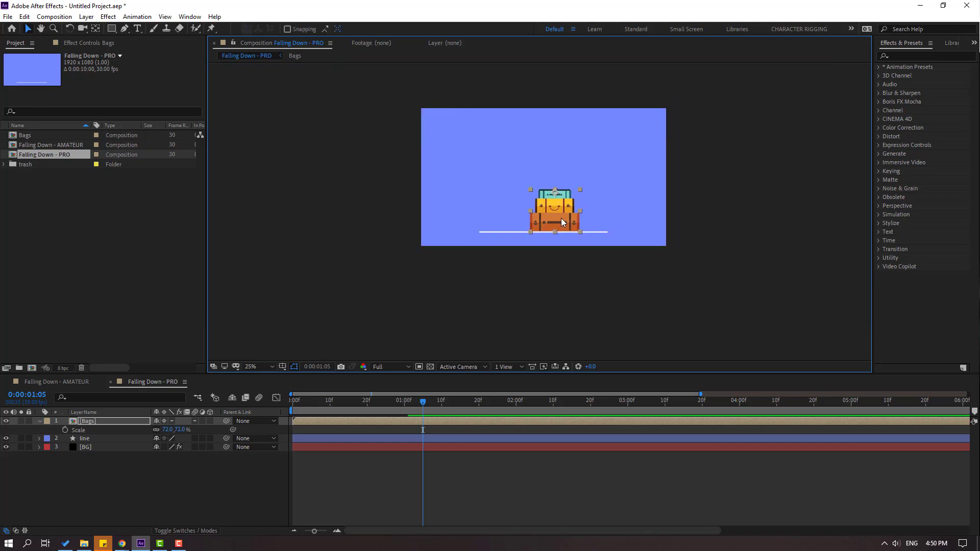
pyautogui.hotkey('shift', 'Left')
pyautogui.click(255, 366)
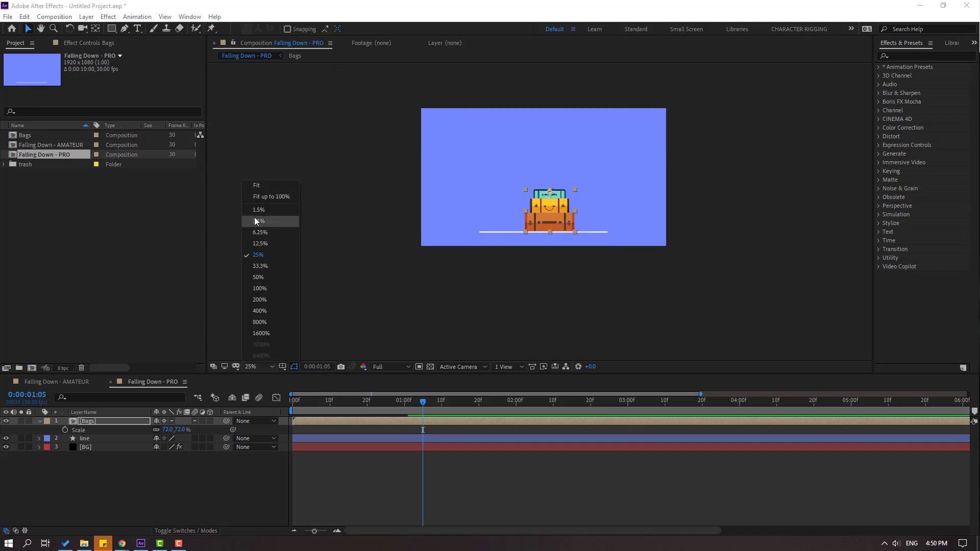
pyautogui.click(276, 196)
pyautogui.press('space')
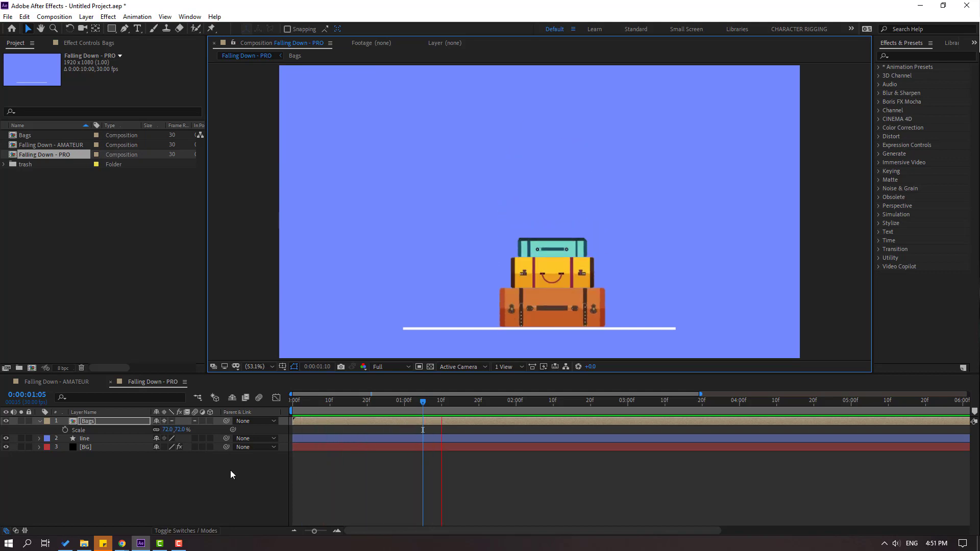
# - Enable motion blur on all three suitcase layers inside the Bags composition
pyautogui.doubleClick(94, 422)
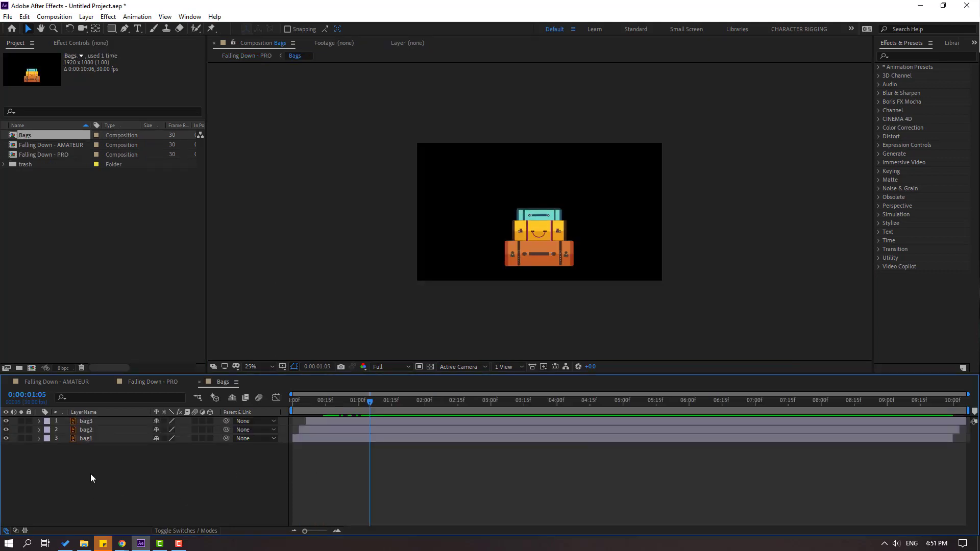
pyautogui.hotkey('ctrl', 'a')
pyautogui.click(194, 421)
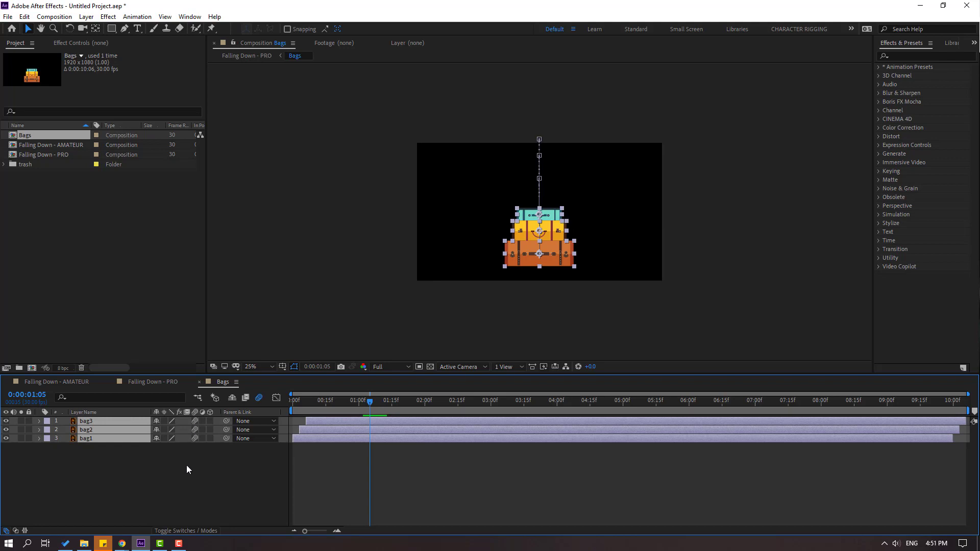